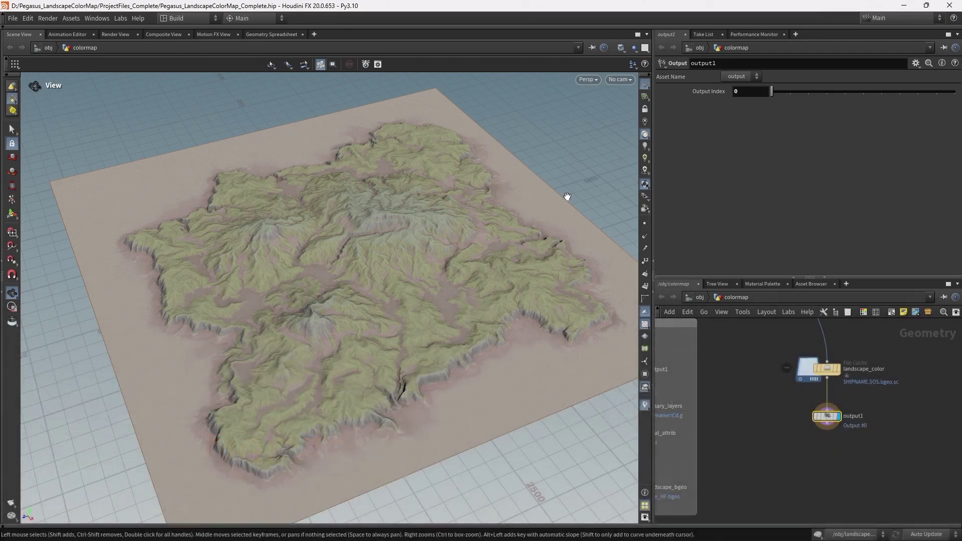
Preview the terrain's layer masks one after another by displaying the base_mask, heightfield_slump1, sand_mask and slope_mask nodes
left_click_drag(377, 355, 452, 330)
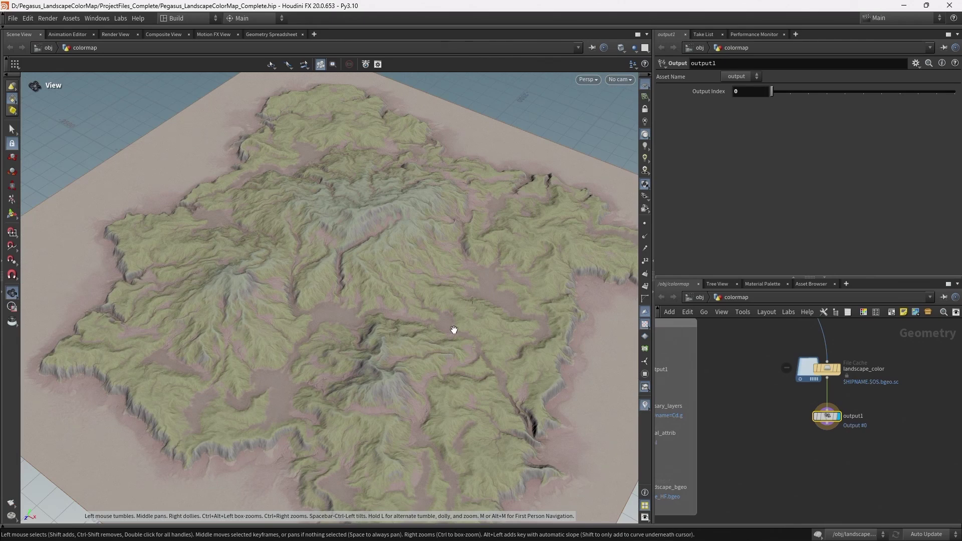
scroll(810, 415, "down", 5)
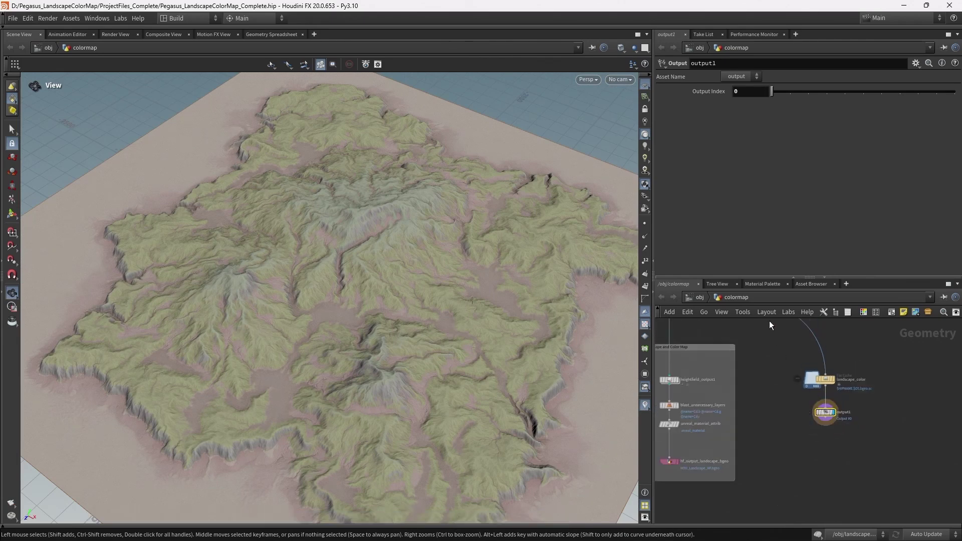
middle_click_drag(828, 388, 872, 503)
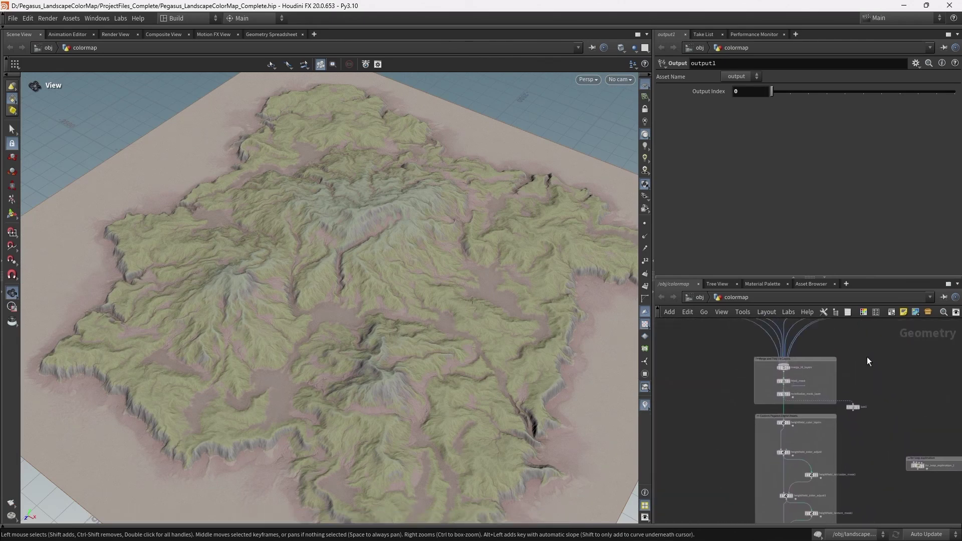
middle_click_drag(866, 358, 878, 424)
middle_click_drag(723, 399, 742, 494)
scroll(722, 430, "up", 4)
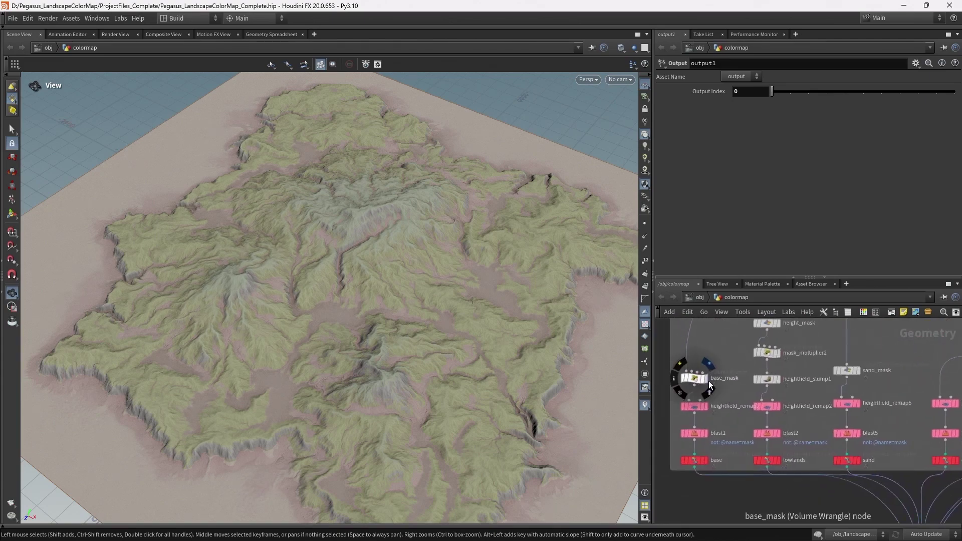
left_click(709, 383)
mouse_move(779, 379)
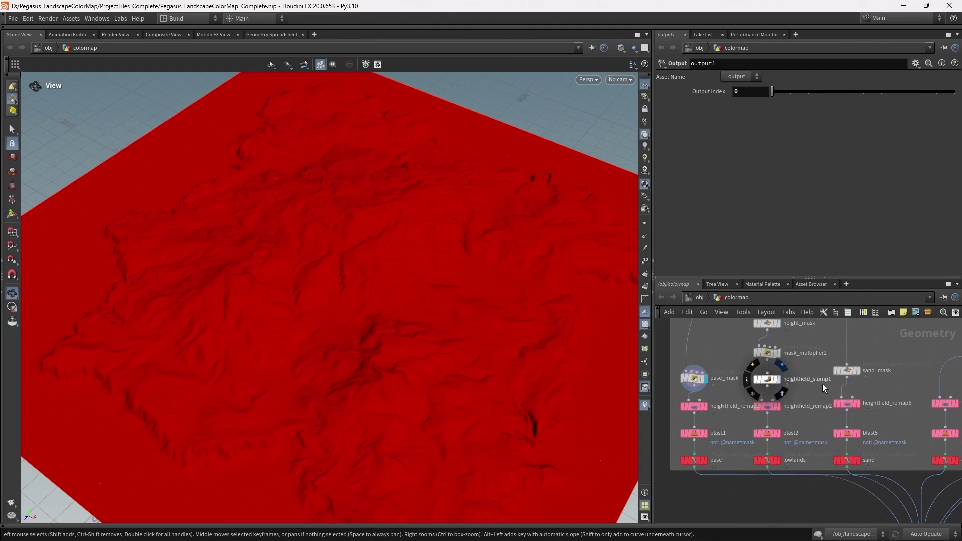
left_click(781, 364)
left_click(857, 372)
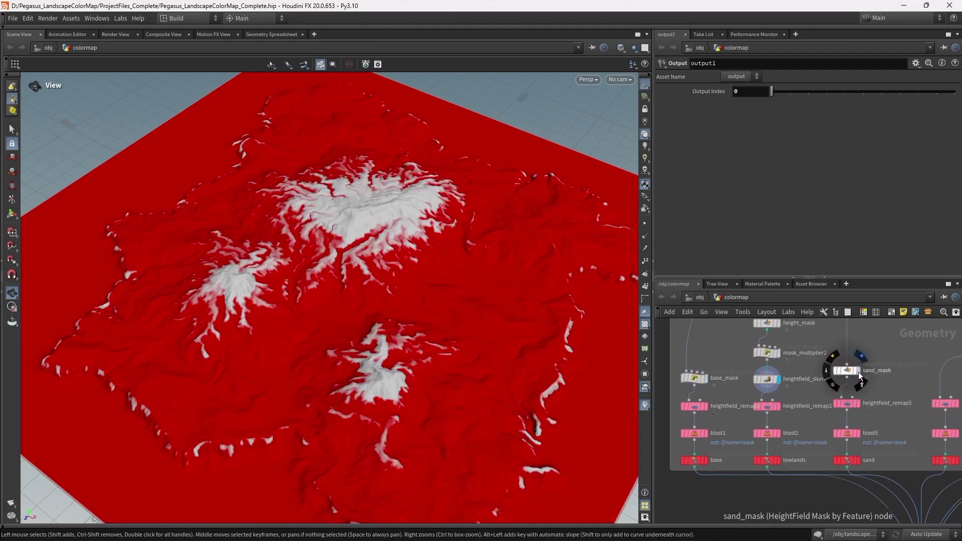
middle_click_drag(902, 382, 760, 396)
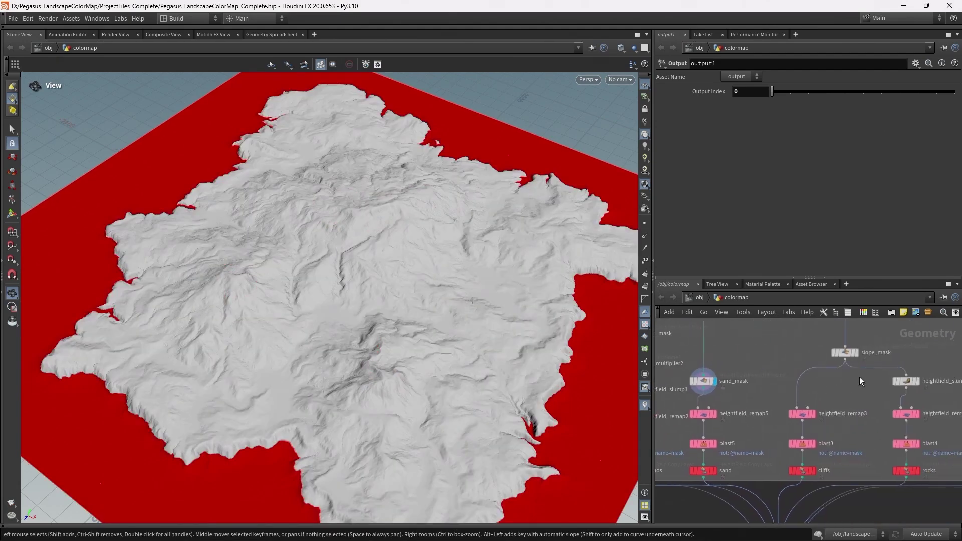
left_click(857, 354)
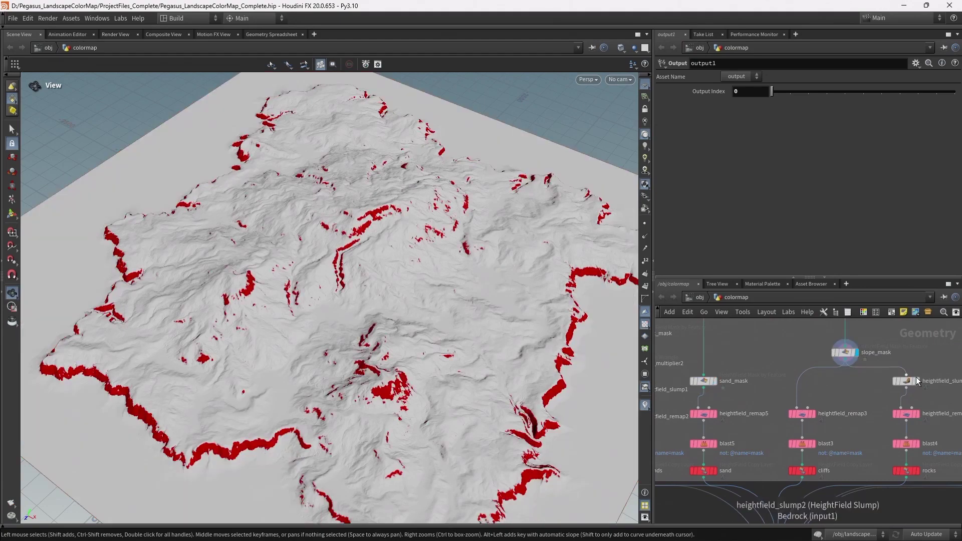
mouse_move(921, 383)
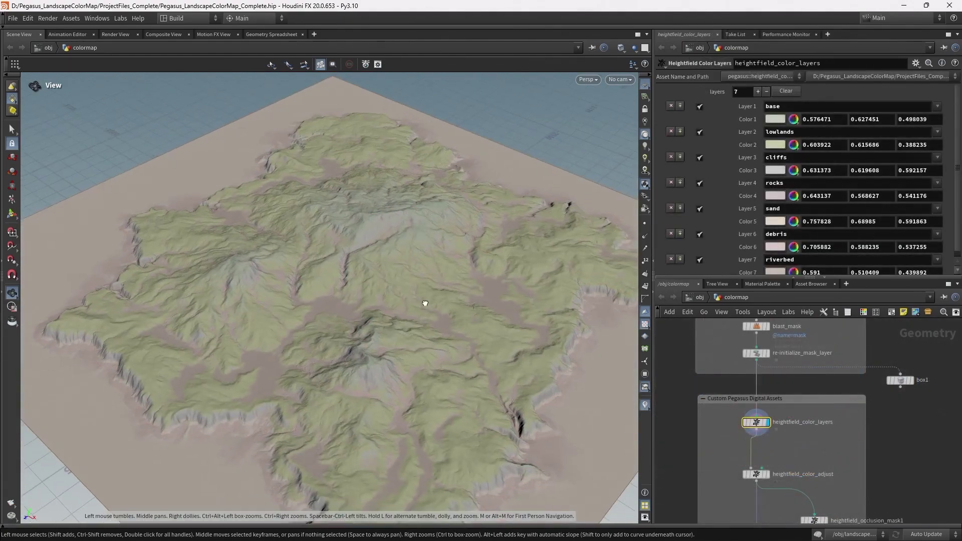
Disable the viewport lighting and review the unlit layer colors of the heightfield_color_layers node
right_click_drag(425, 303, 373, 323)
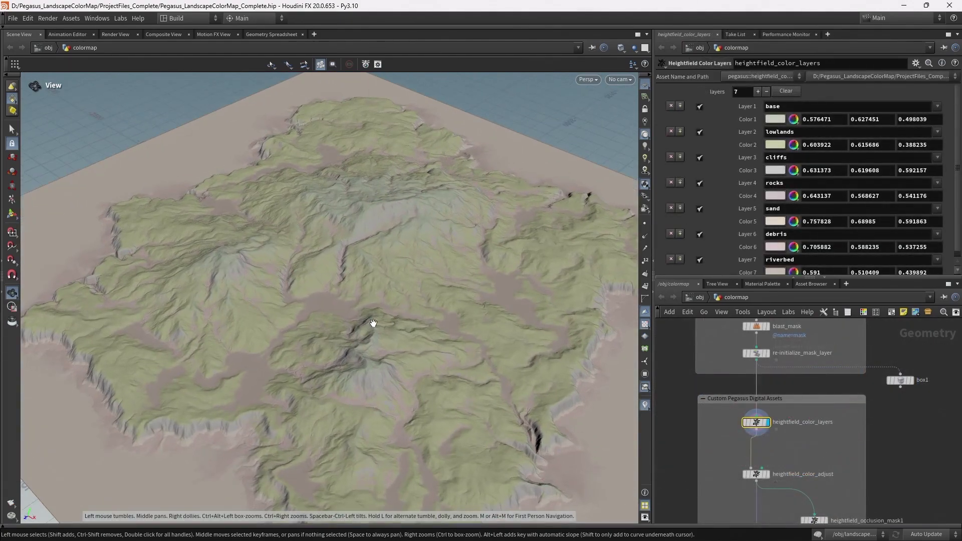
middle_click_drag(379, 338, 396, 303)
left_click(644, 122)
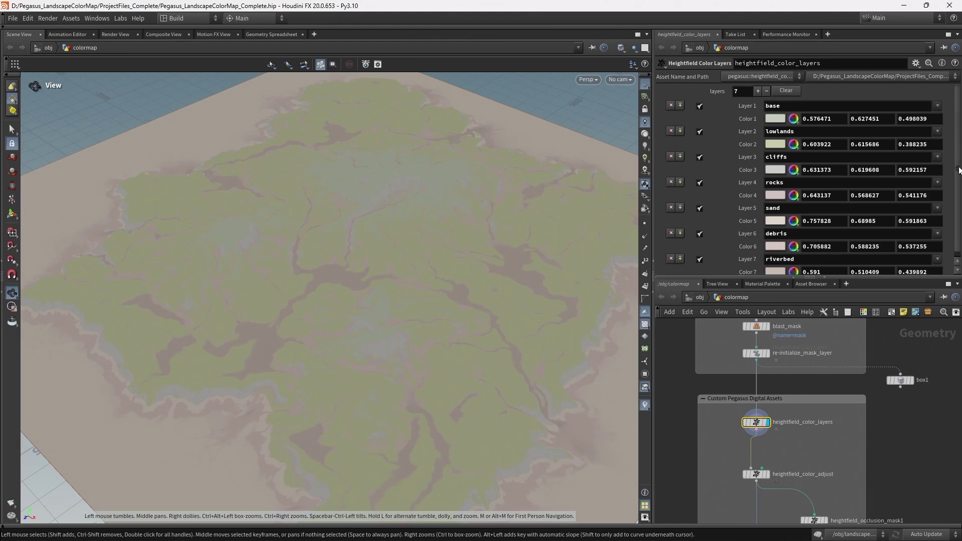
scroll(948, 198, "down", 1)
middle_click_drag(412, 305, 353, 261)
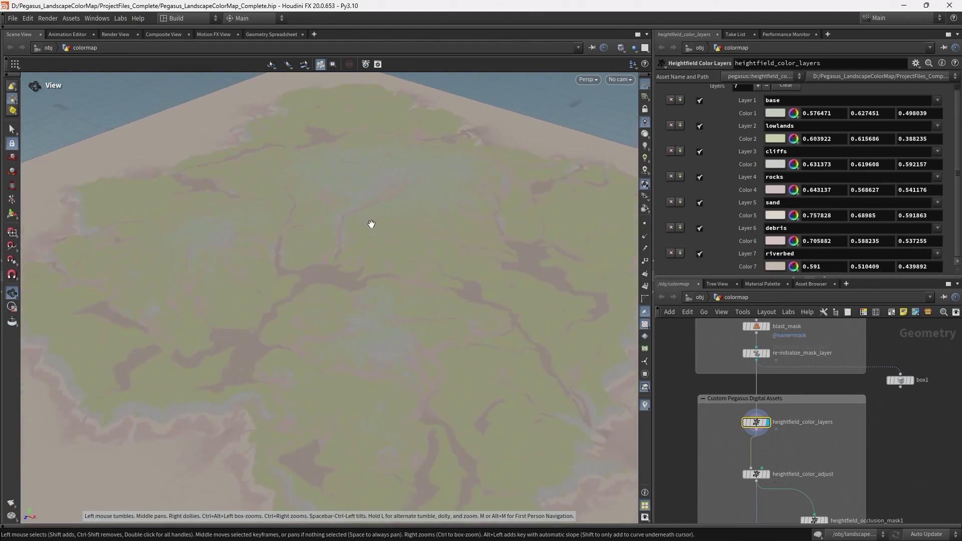
Display the heightfield_color_adjust node and lower its gamma to 0.784
middle_click_drag(811, 456, 810, 369)
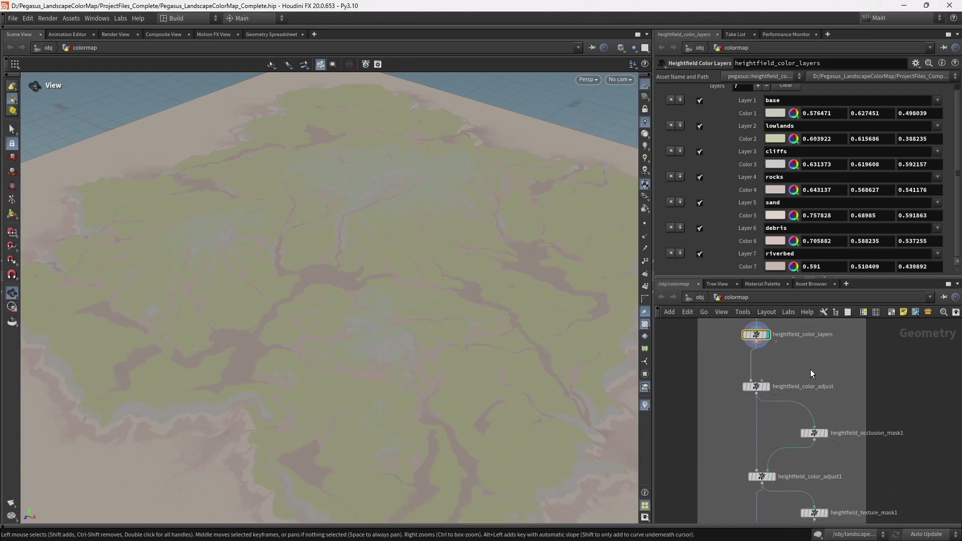
left_click(746, 388)
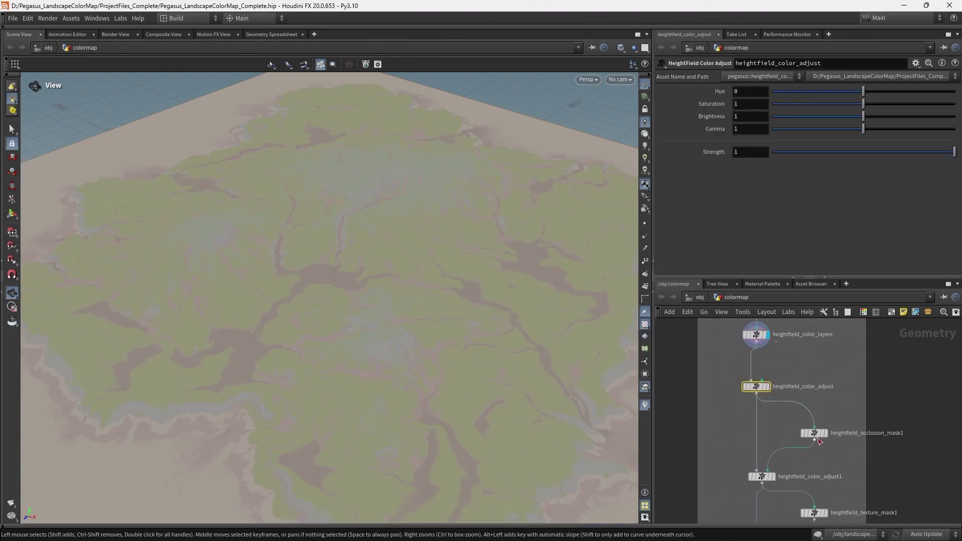
middle_click_drag(829, 424, 835, 401)
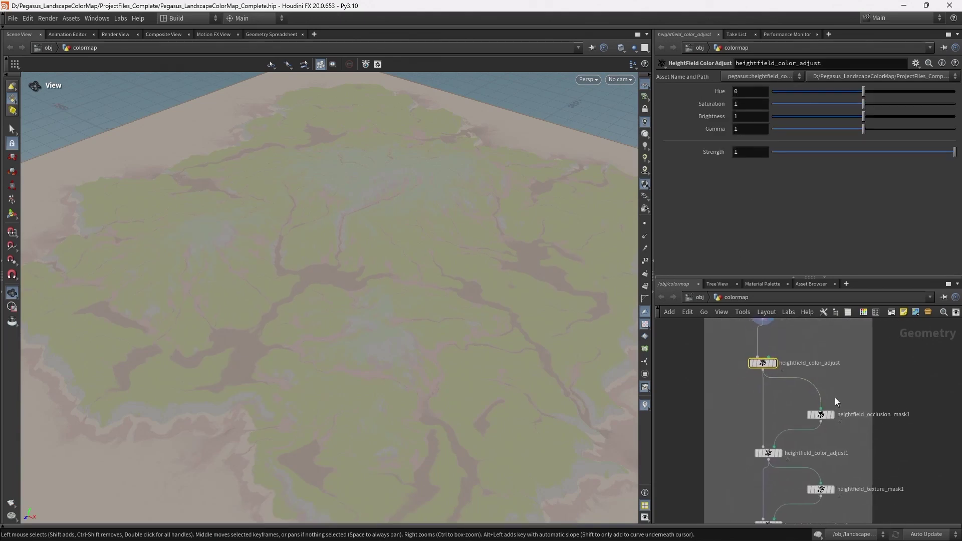
left_click_drag(340, 266, 343, 267)
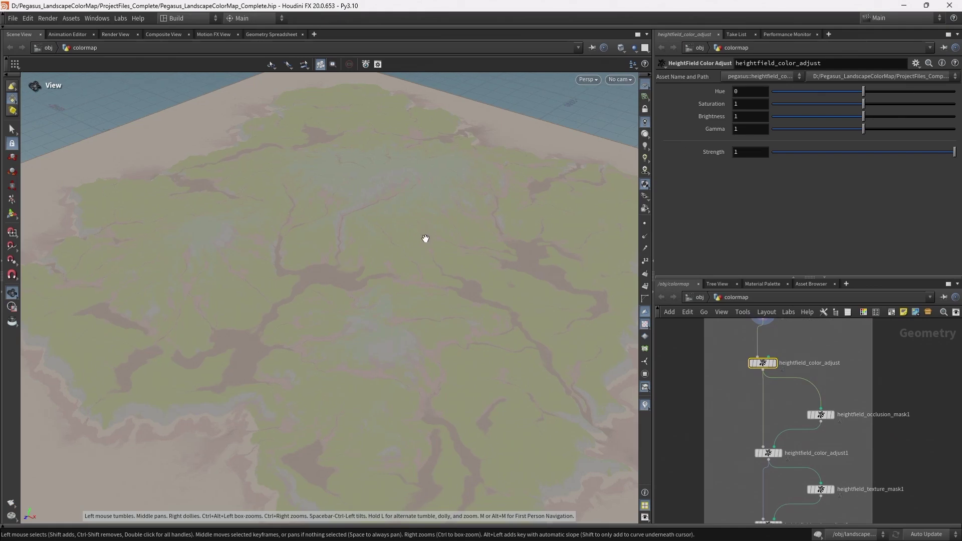
mouse_move(764, 366)
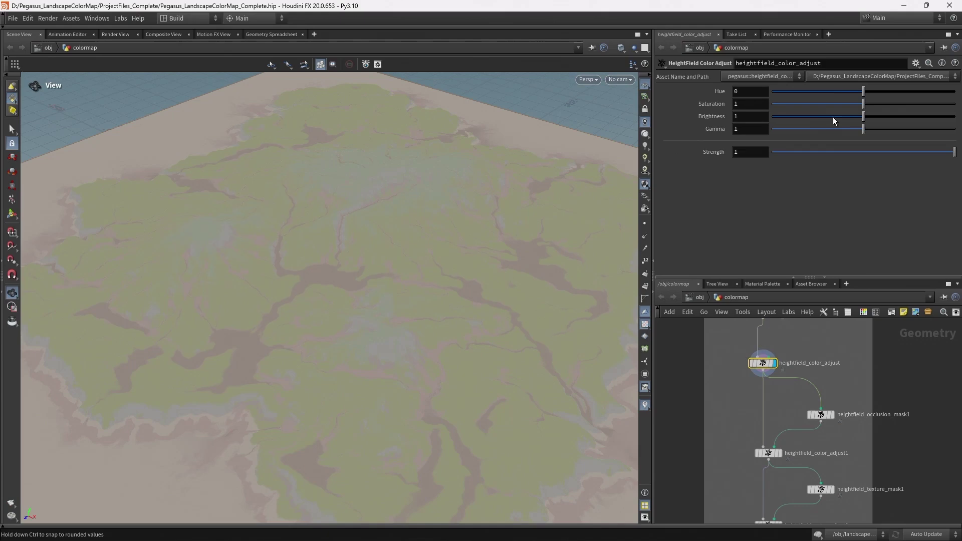
left_click_drag(862, 131, 844, 132)
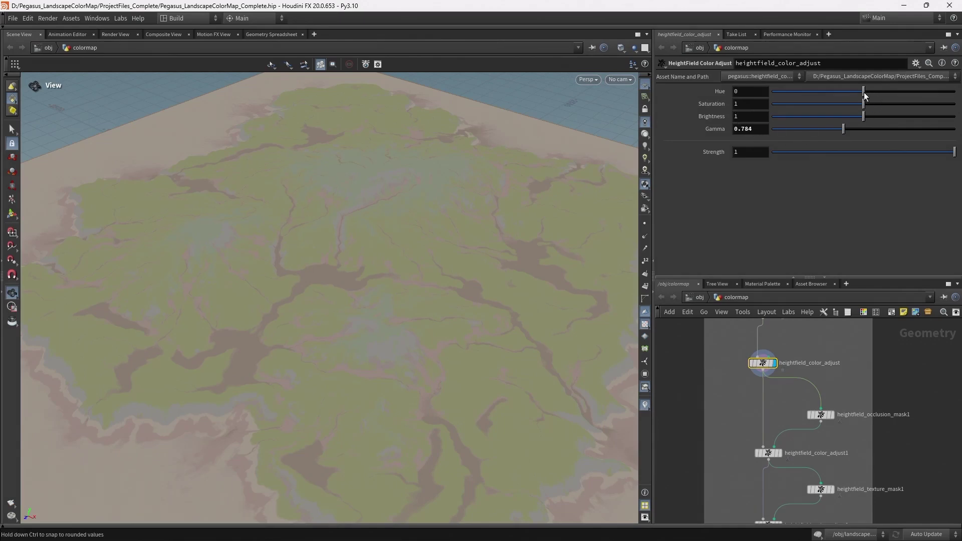
mouse_move(864, 97)
left_mouse_down()
mouse_move(880, 95)
mouse_move(814, 103)
mouse_move(863, 103)
left_mouse_up()
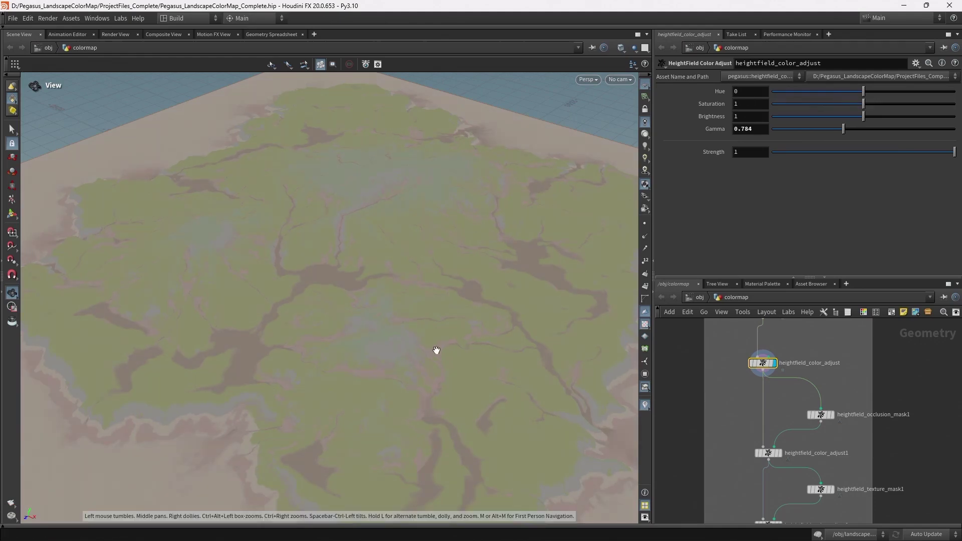
Display the heightfield_color_adjust1 node, inspect its shading on the terrain up close, and set its gamma to 0.521
mouse_move(781, 453)
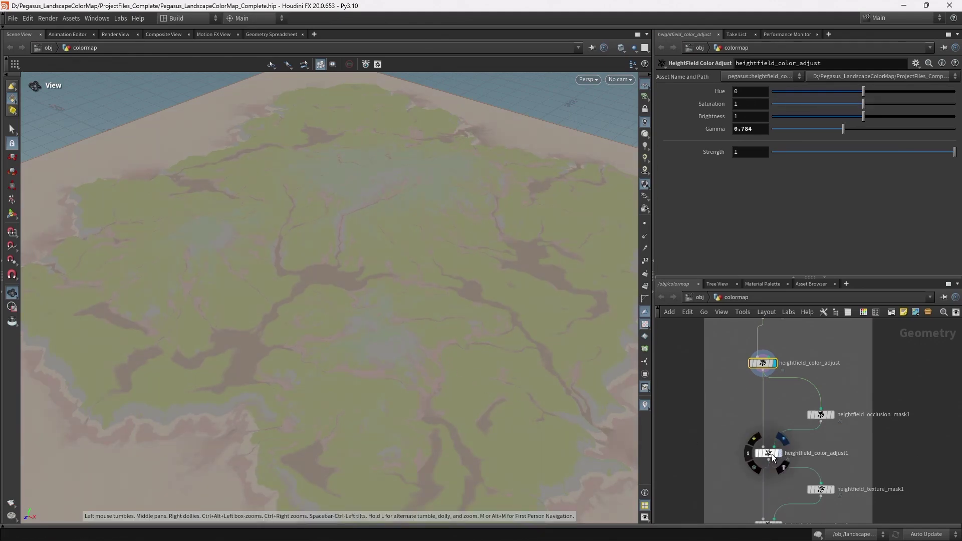
left_click(768, 454)
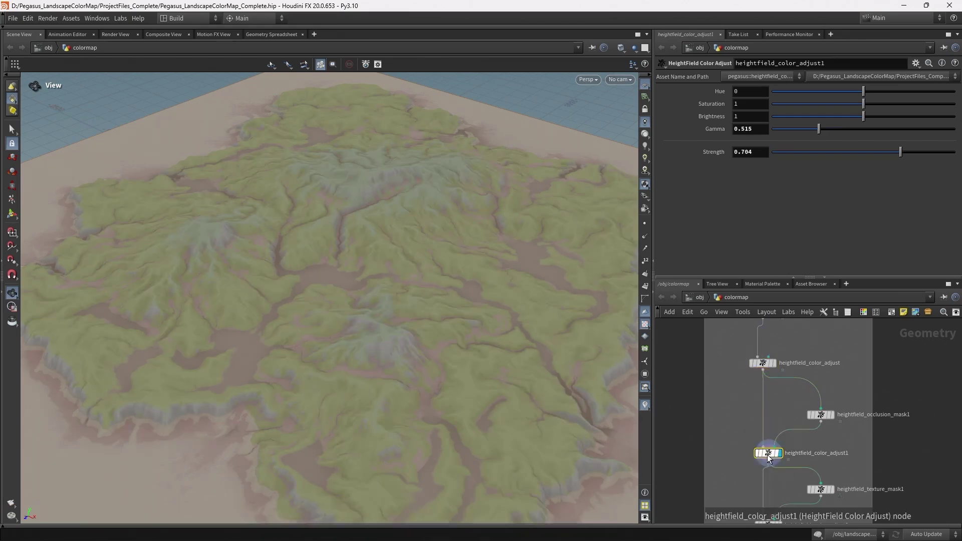
scroll(366, 301, "up", 8)
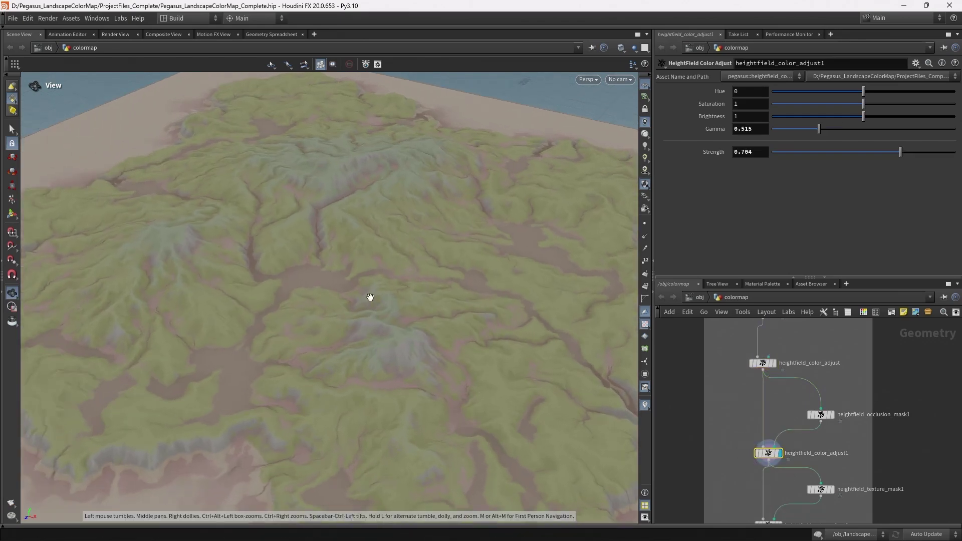
scroll(496, 308, "up", 6)
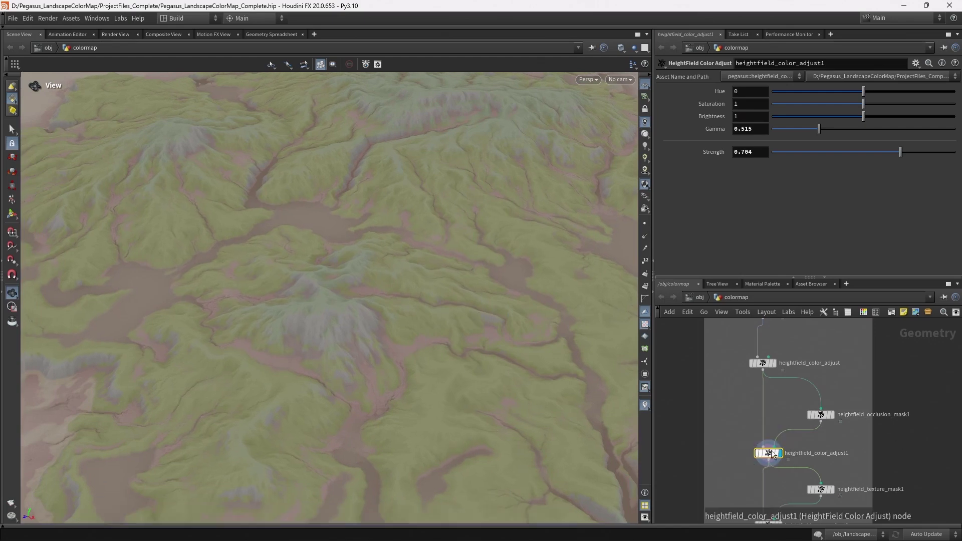
mouse_move(820, 128)
left_mouse_down()
mouse_move(858, 128)
mouse_move(819, 130)
left_mouse_up()
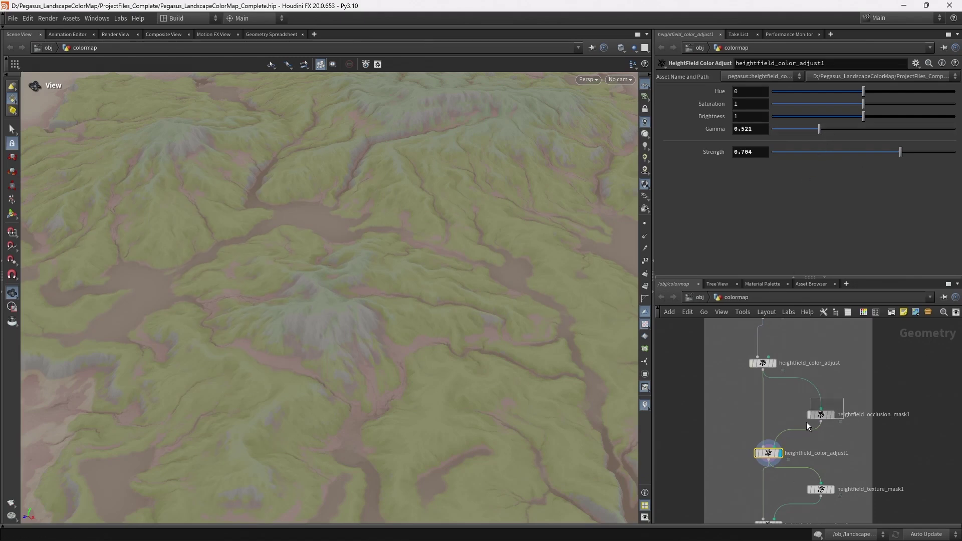
Display heightfield_occlusion_mask1 and set Small to 0.875, Medium to 0.276, Large to 0.077, Scale to 2.02, and the ramp's middle point position to 0.552
left_click(820, 415)
scroll(828, 432, "up", 5)
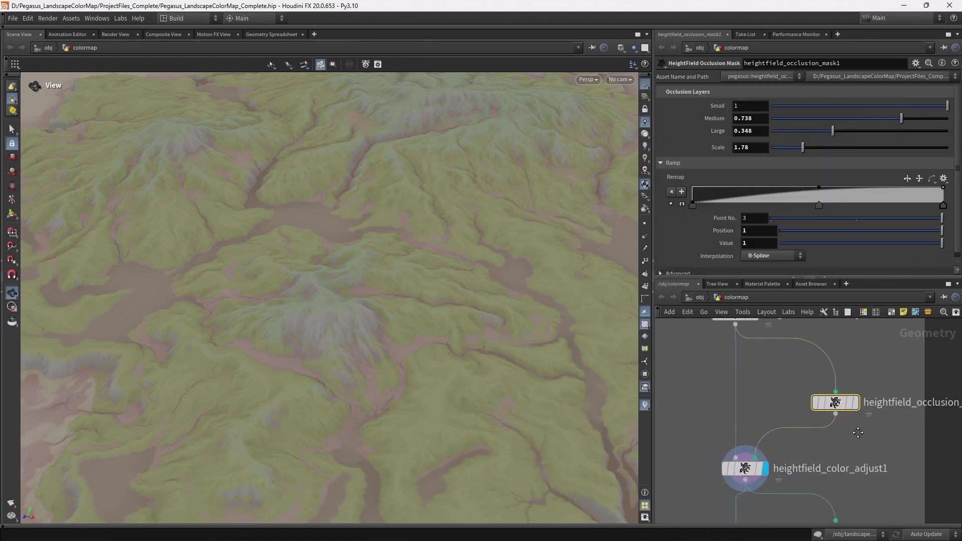
left_click(861, 404)
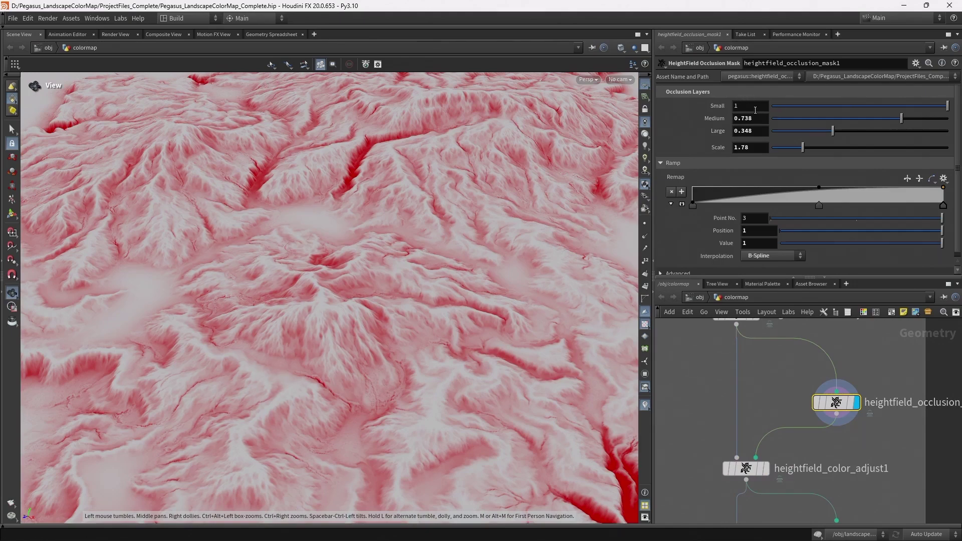
left_click(771, 106)
left_click_drag(901, 120, 772, 122)
mouse_move(831, 131)
left_mouse_down()
mouse_move(779, 129)
mouse_move(821, 126)
left_mouse_up()
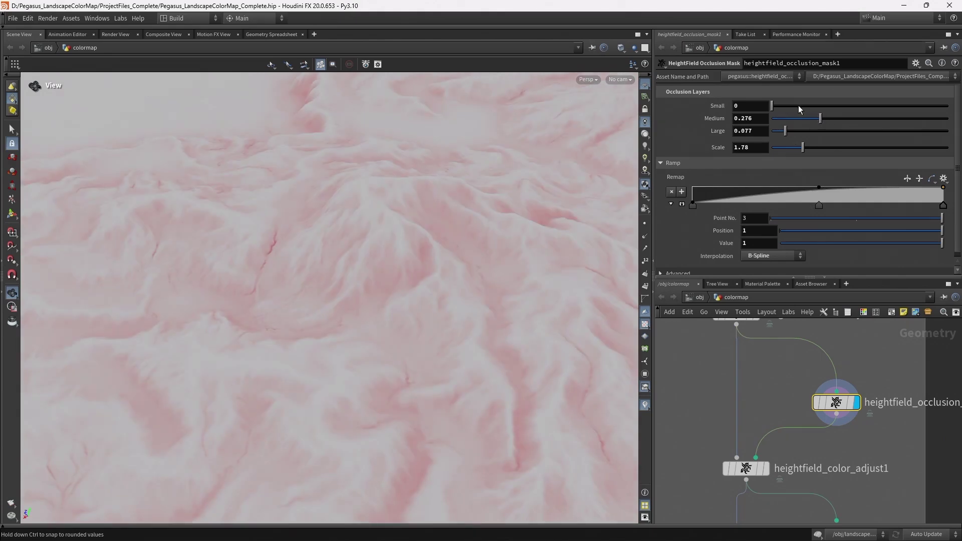
left_click_drag(772, 107, 926, 118)
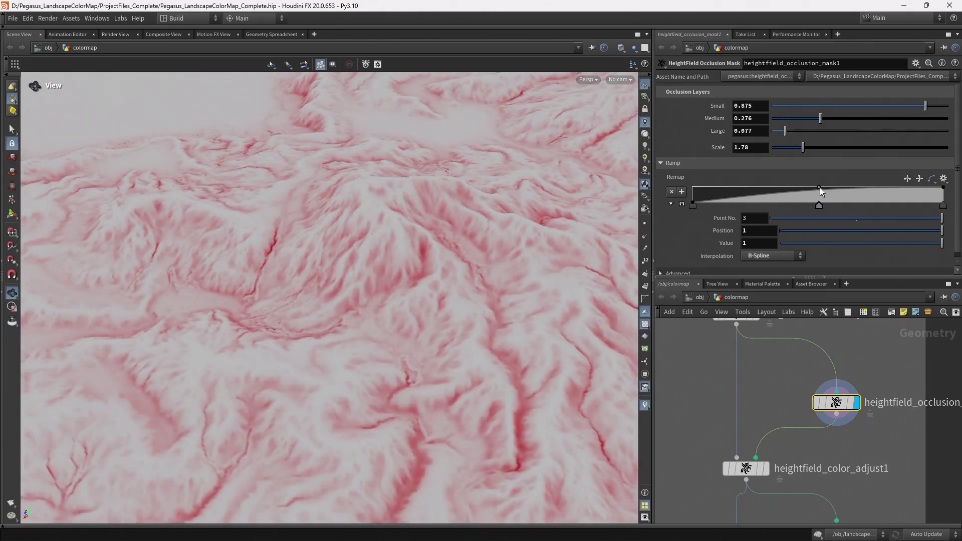
mouse_move(820, 191)
left_mouse_down()
mouse_move(833, 195)
mouse_move(831, 187)
left_mouse_up()
mouse_move(803, 147)
left_mouse_down()
mouse_move(872, 148)
mouse_move(800, 159)
mouse_move(810, 159)
left_mouse_up()
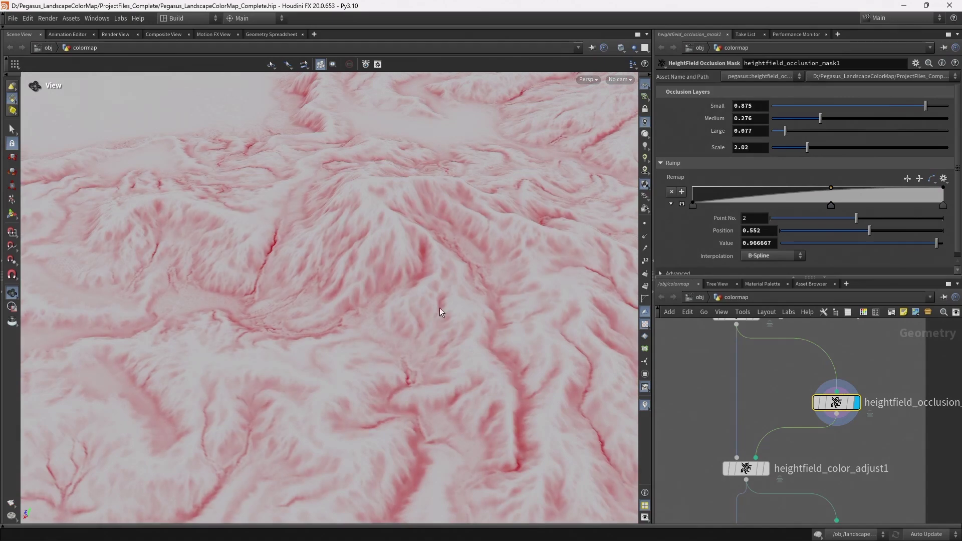
Display heightfield_color_adjust1 again and raise its strength to 1
left_click(766, 469)
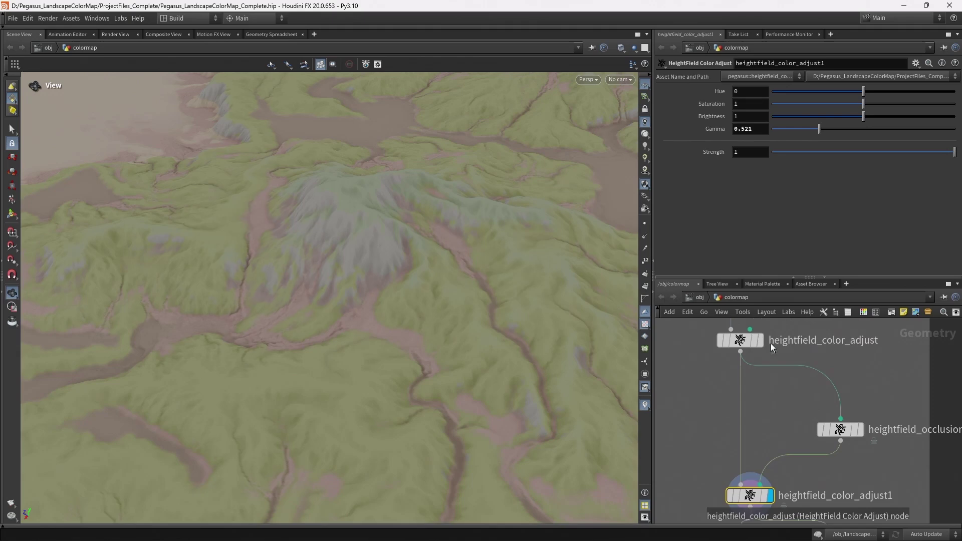
middle_click_drag(788, 466, 752, 425)
scroll(753, 426, "down", 1)
Display the heightfield_texture_mask1 node and set its slope angle to 32.1 and max curvature to 1.256
left_click(808, 407)
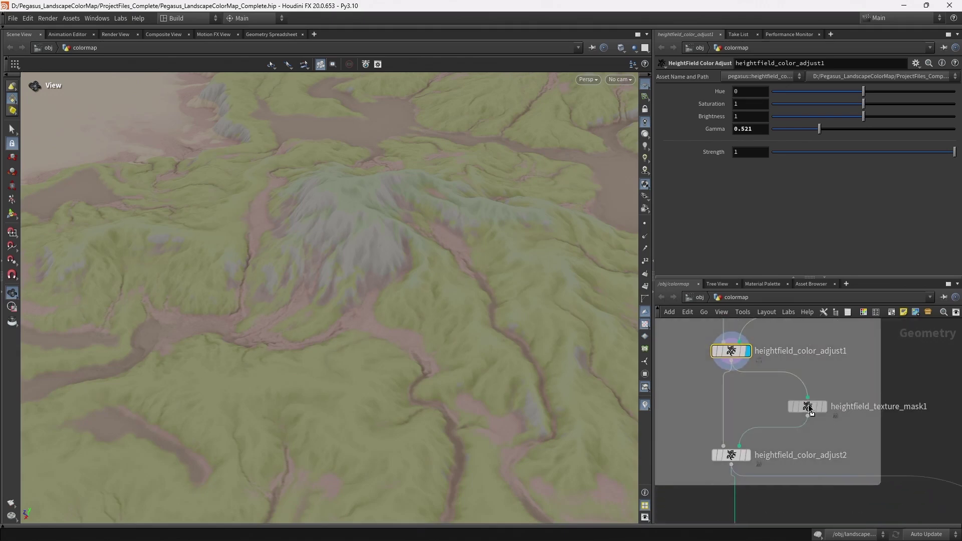
left_click(809, 407)
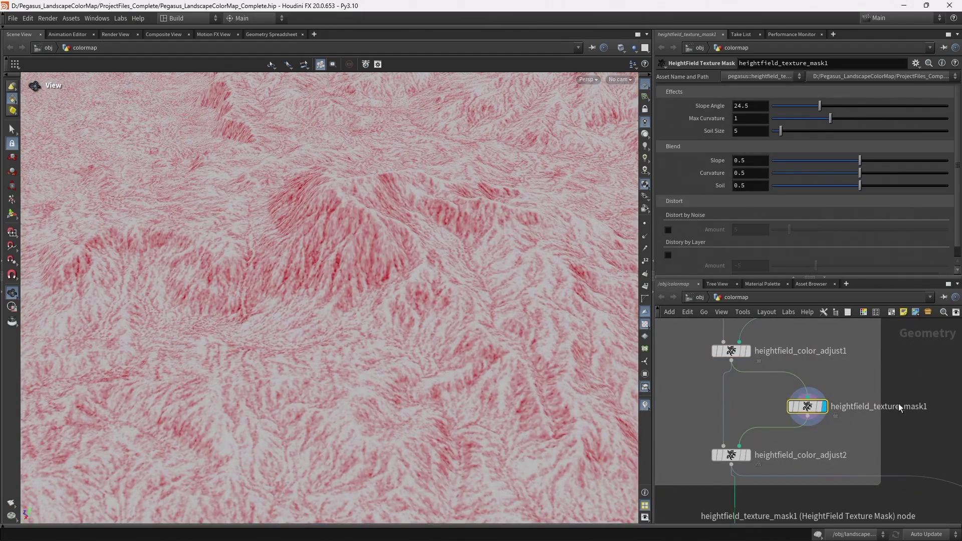
left_click_drag(316, 273, 357, 283)
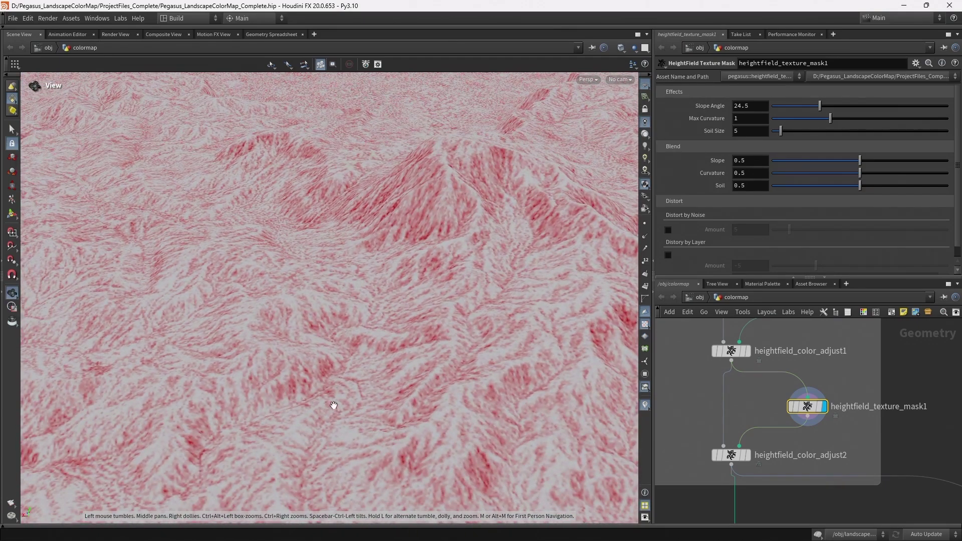
left_click_drag(450, 374, 503, 347)
mouse_move(819, 105)
left_mouse_down()
mouse_move(873, 106)
mouse_move(807, 107)
left_mouse_up()
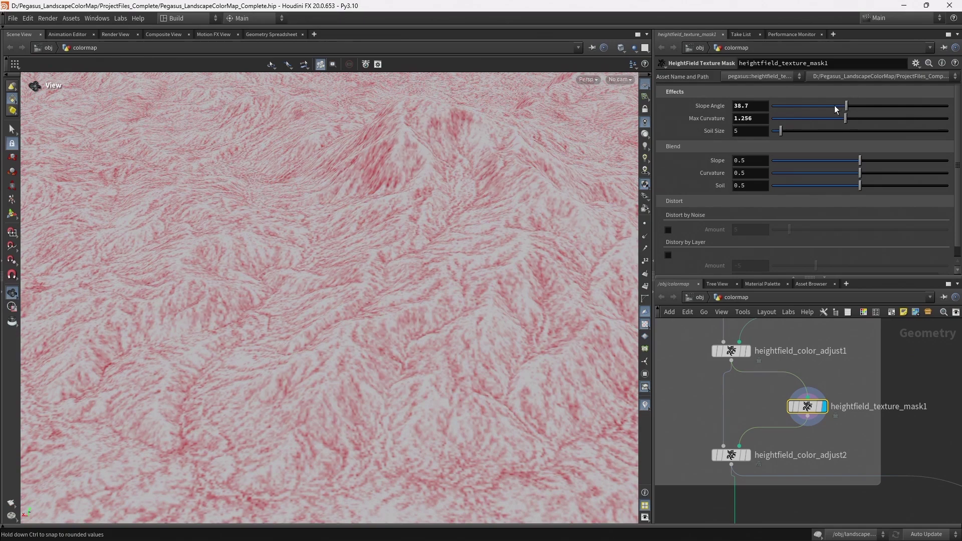
mouse_move(834, 106)
left_mouse_down()
mouse_move(826, 105)
mouse_move(834, 106)
left_mouse_up()
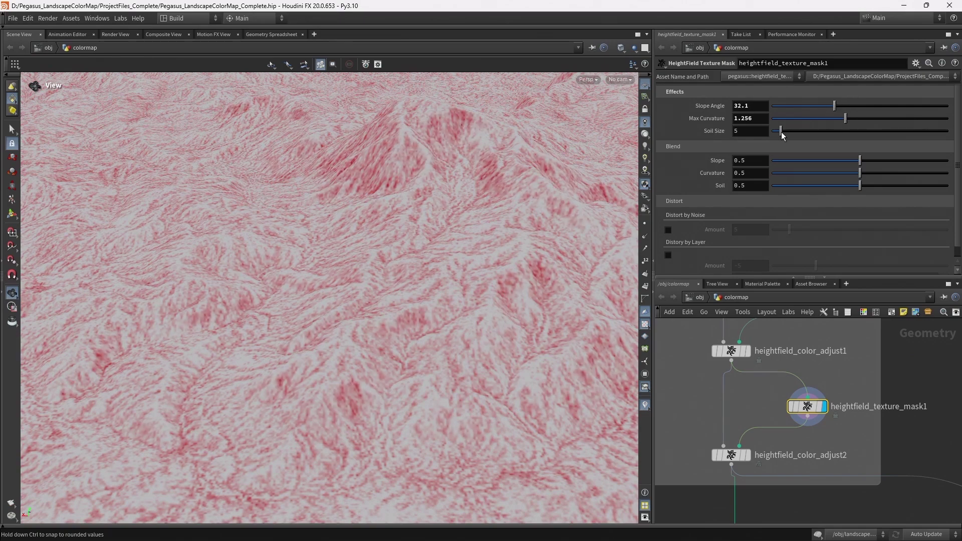
Set the soil size of heightfield_texture_mask1 to 11.1
mouse_move(792, 132)
left_mouse_down()
mouse_move(830, 130)
mouse_move(805, 129)
left_mouse_up()
left_click_drag(793, 129, 790, 129)
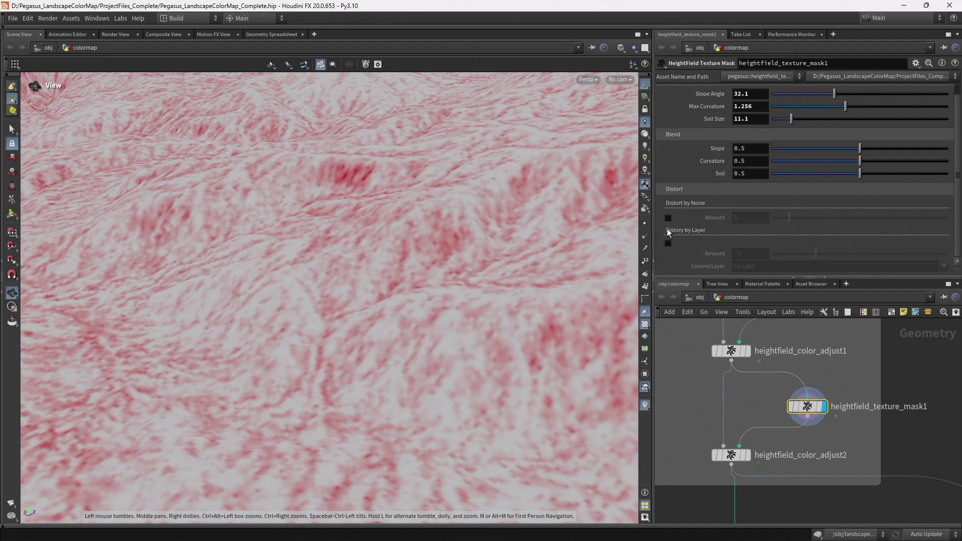
Try distorting the texture mask by noise with an amount of 4.3, and switch the noise distortion back off
left_click(668, 217)
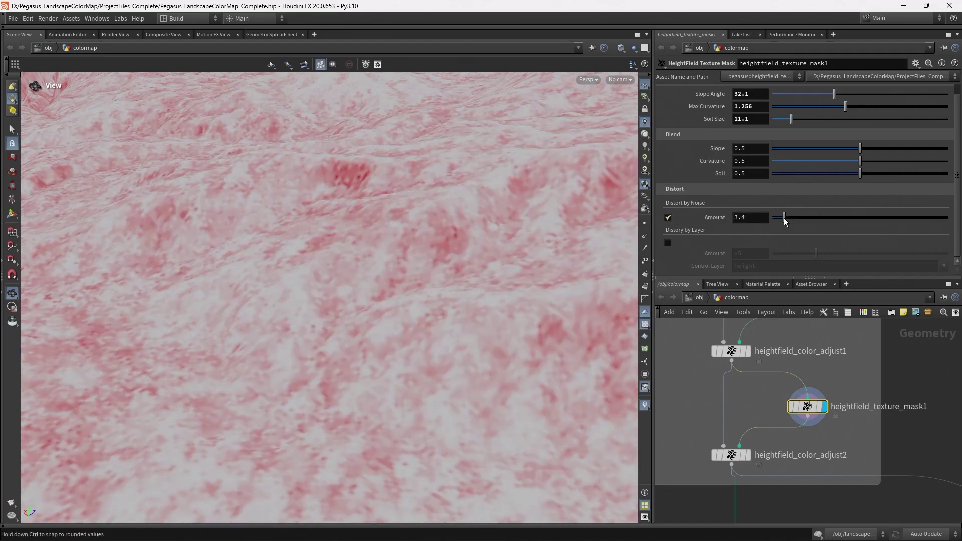
mouse_move(784, 219)
left_mouse_down()
mouse_move(774, 220)
mouse_move(786, 217)
left_mouse_up()
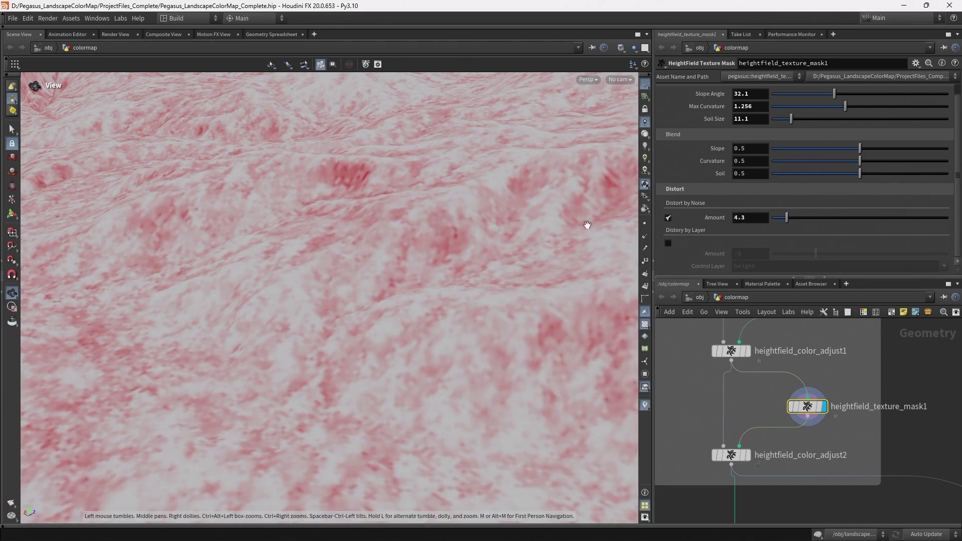
left_click_drag(474, 226, 522, 228)
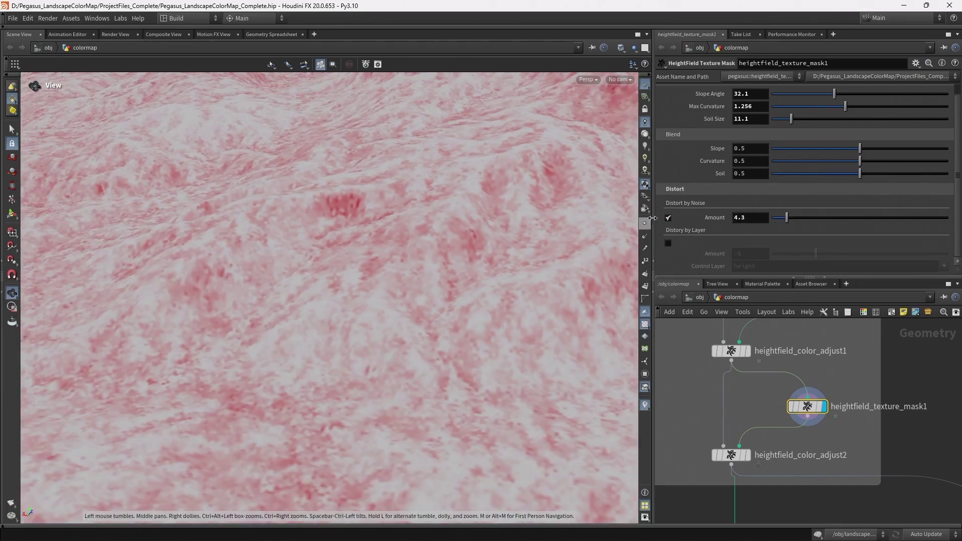
left_click(669, 220)
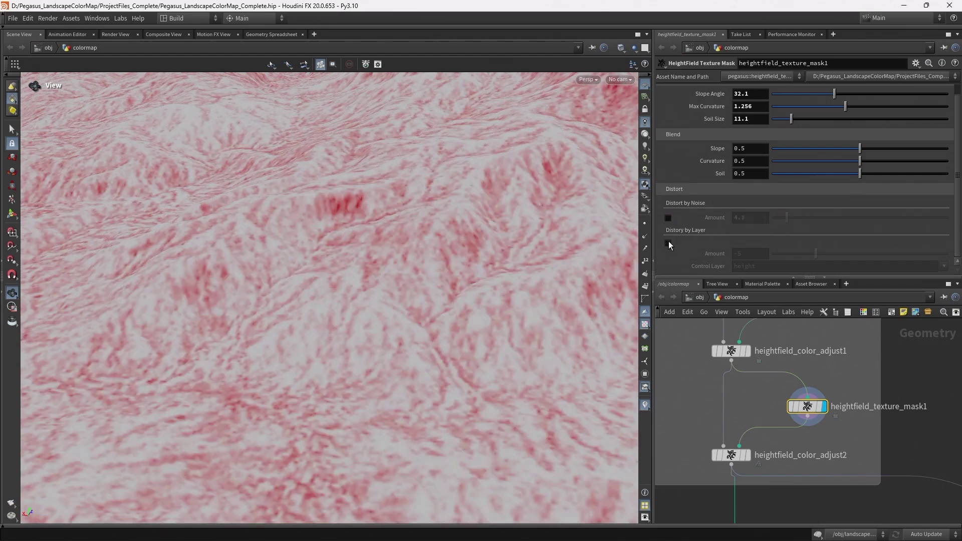
Enable distortion by layer on the texture mask, with an amount of 93.28 and debris as the control layer
left_click(668, 244)
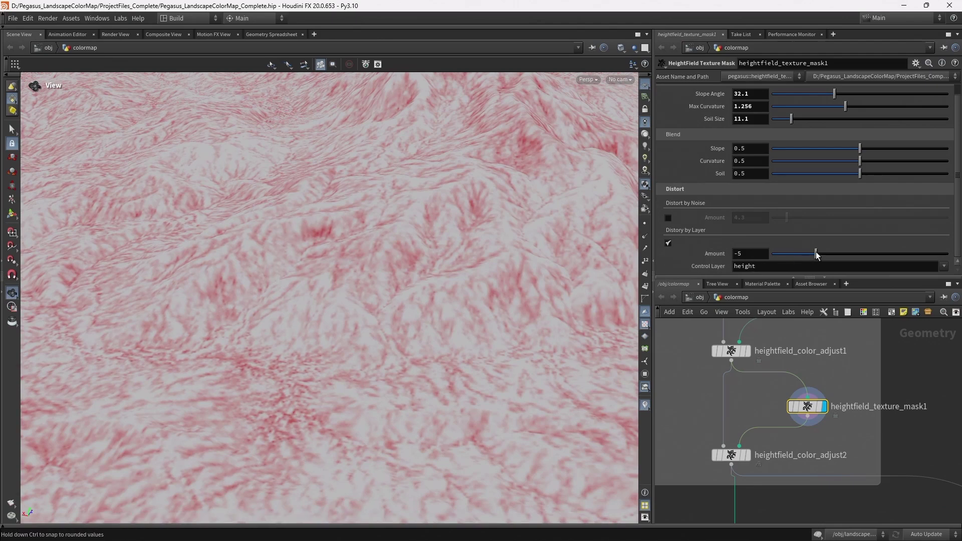
left_click_drag(804, 256, 785, 256)
left_click_drag(445, 223, 591, 226)
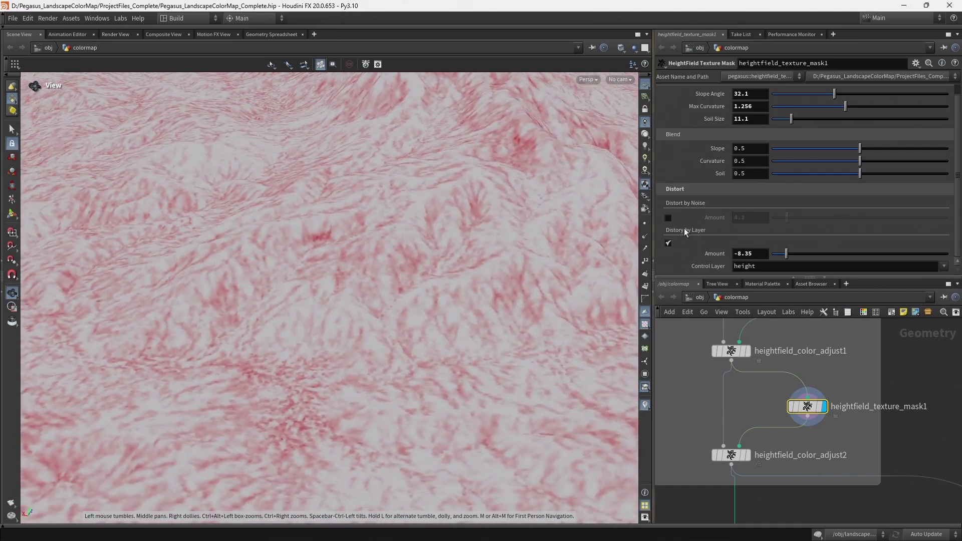
left_click_drag(807, 254, 888, 253)
left_click_drag(419, 251, 368, 246)
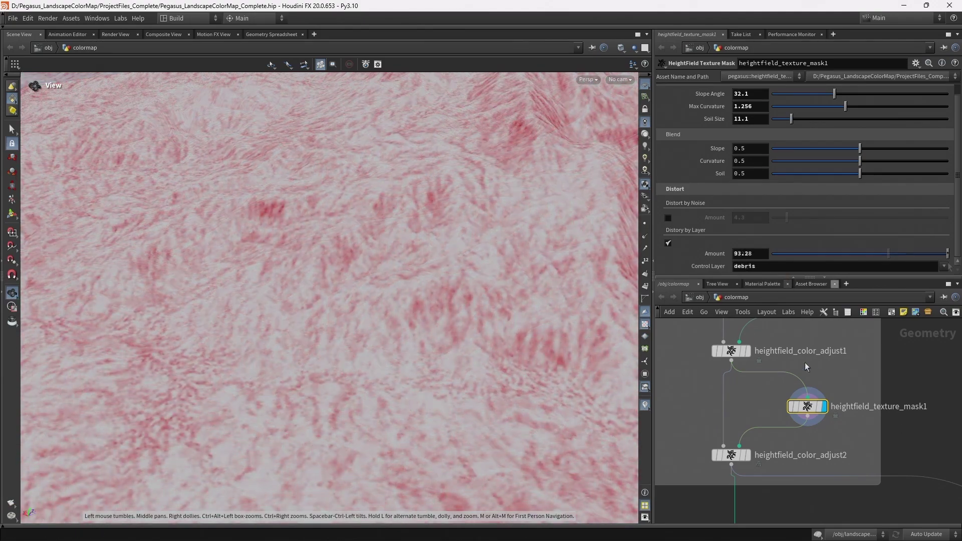
Display heightfield_color_adjust2 on the terrain and set its strength to 0.896
middle_click_drag(816, 455, 822, 443)
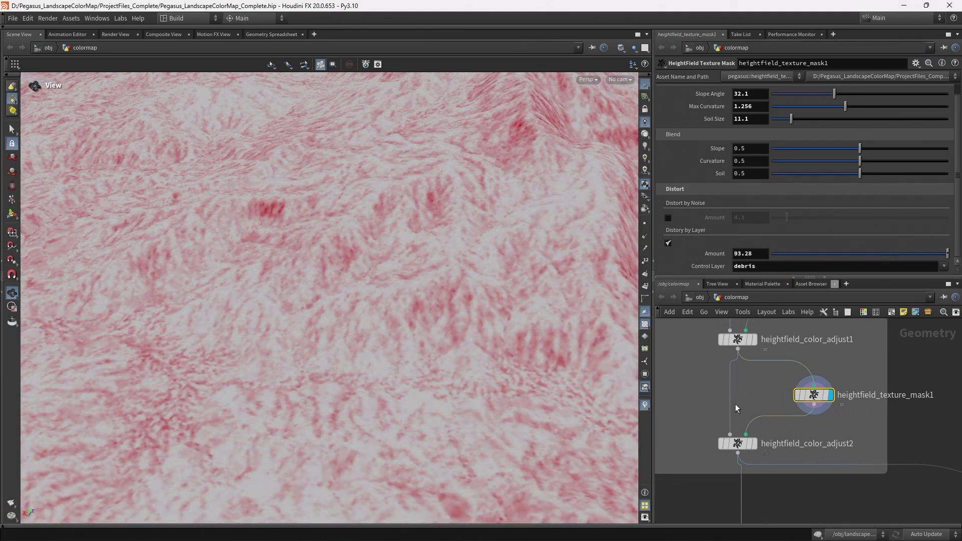
left_click(749, 445)
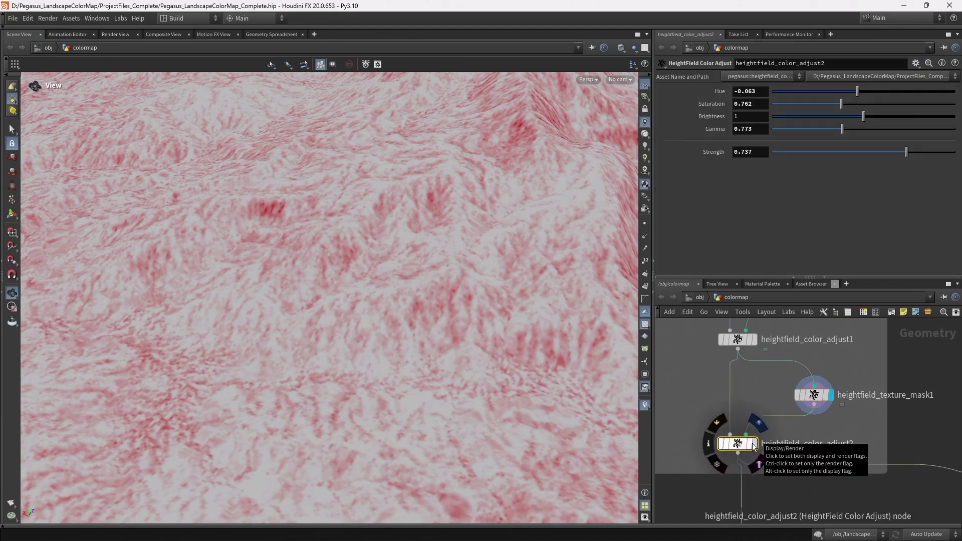
left_click(753, 444)
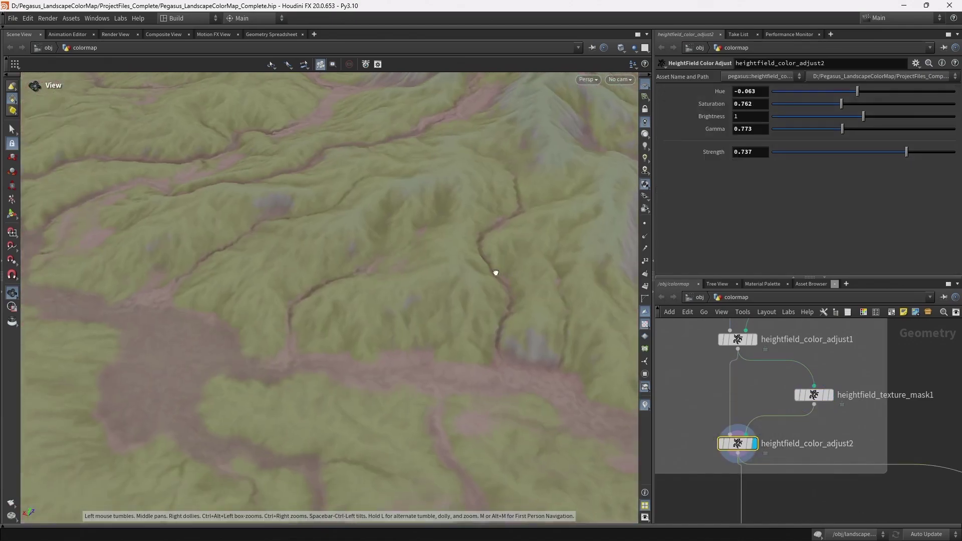
left_click_drag(907, 154, 906, 157)
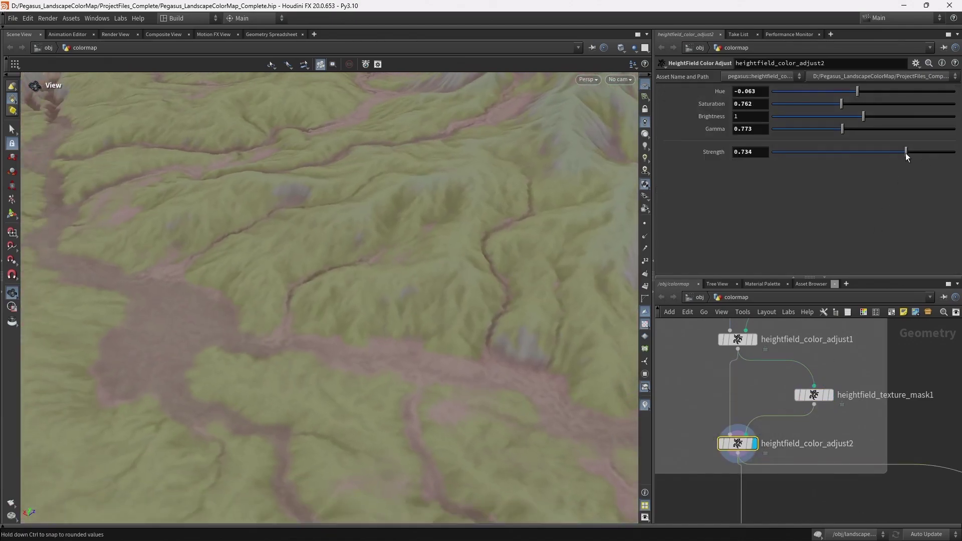
left_click_drag(840, 155, 788, 156)
left_click_drag(929, 160, 935, 153)
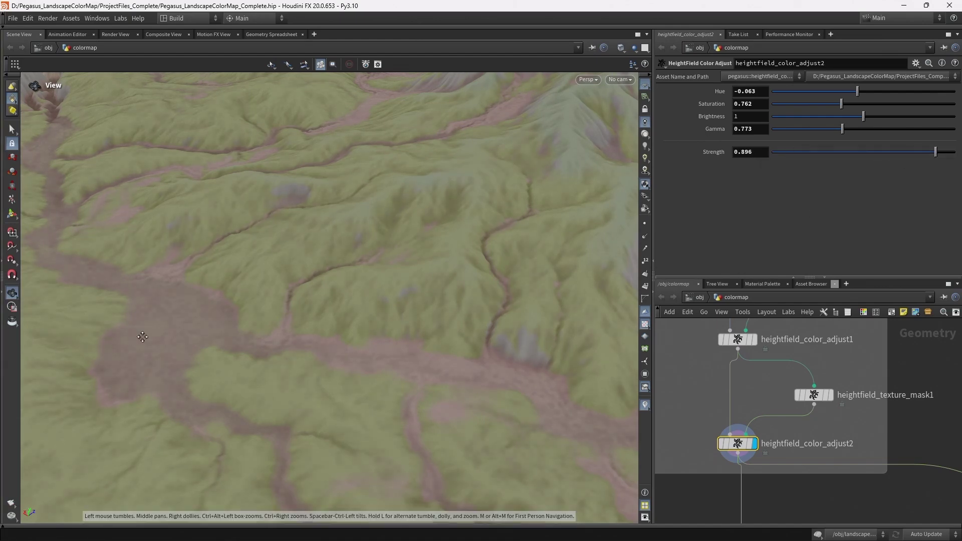
middle_click_drag(137, 333, 410, 342)
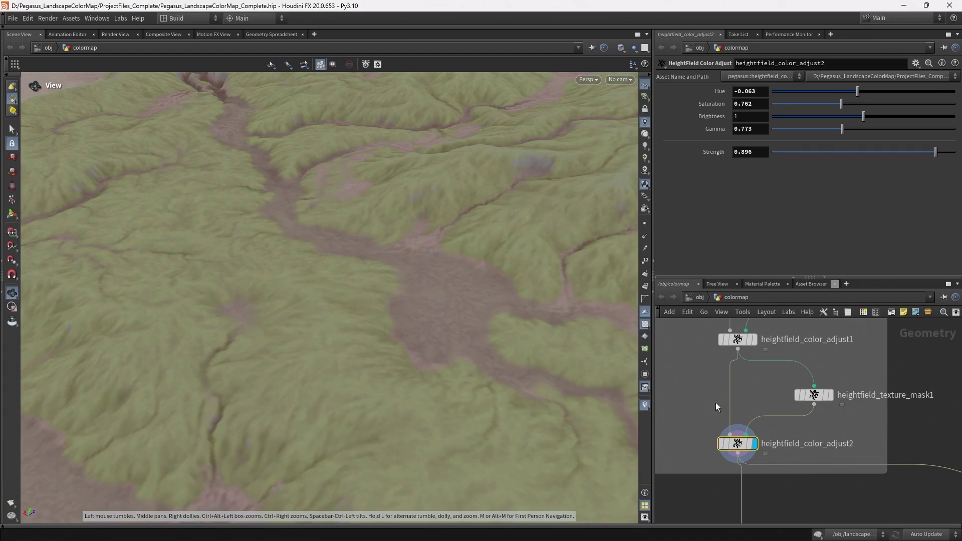
Inspect the parameters of the heightfield_output1 and hf_output_landscape_bgeo nodes in the Output Landscape and Color Map group
scroll(785, 404, "down", 3)
middle_click_drag(838, 483, 804, 311)
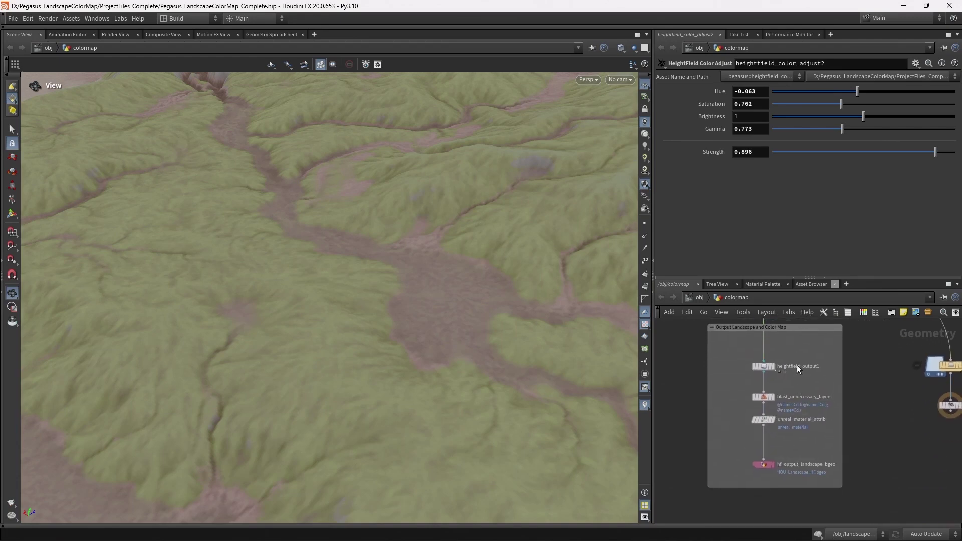
scroll(792, 392, "up", 3)
left_click(757, 355)
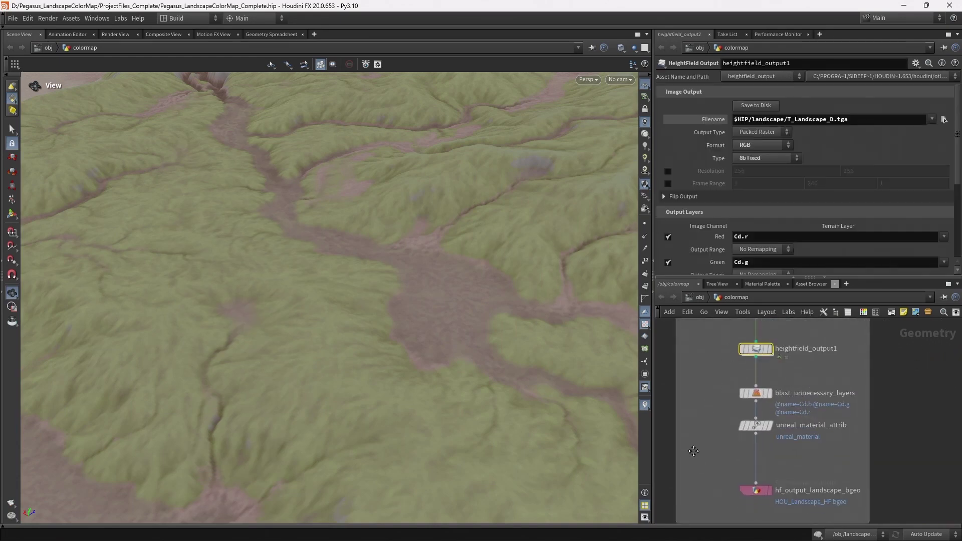
left_click(756, 481)
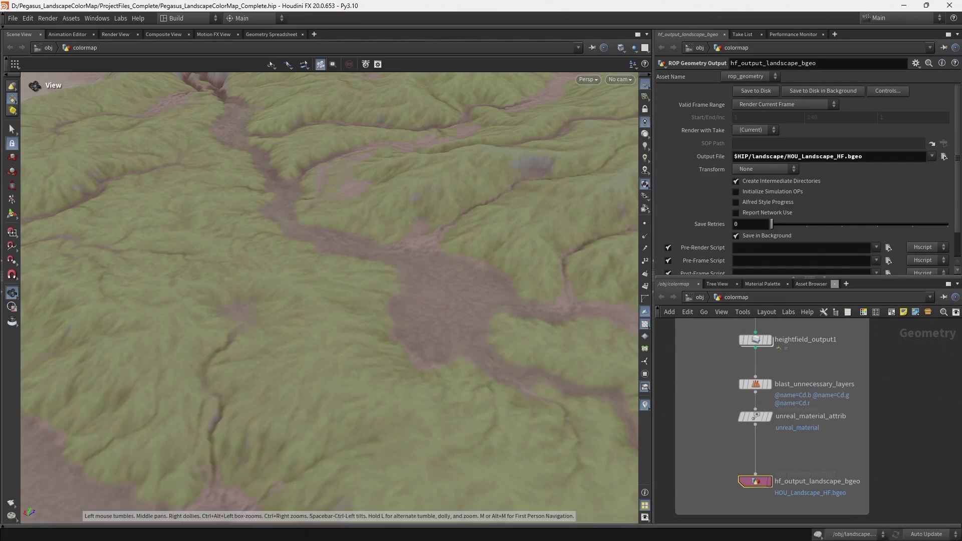
Switch to Unreal Editor and fly around the LVL_Workshop_Day_01 landscape to examine its color variation up close and from above
left_click(535, 530)
right_click_drag(472, 347, 346, 148)
right_click_drag(306, 104, 316, 105)
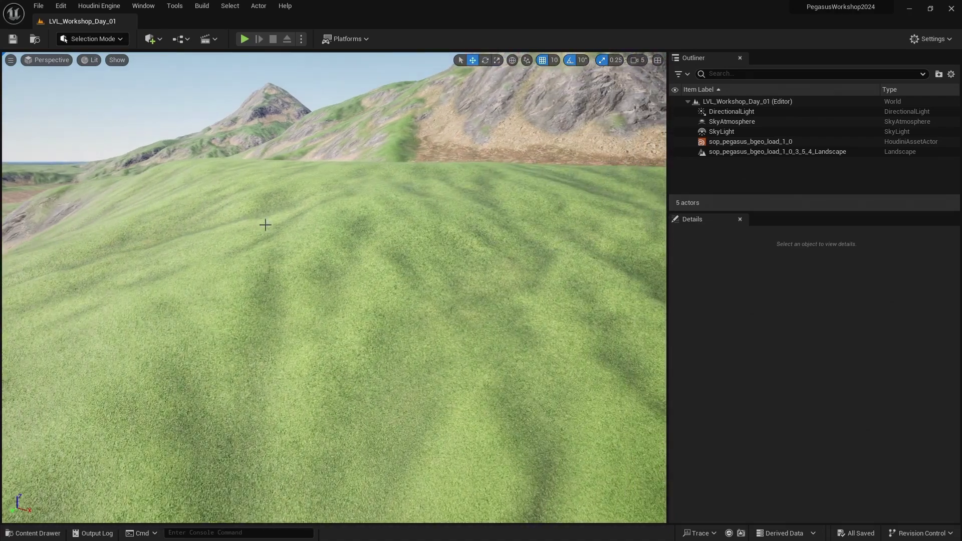
right_click_drag(463, 361, 586, 338)
right_click_drag(526, 346, 475, 340)
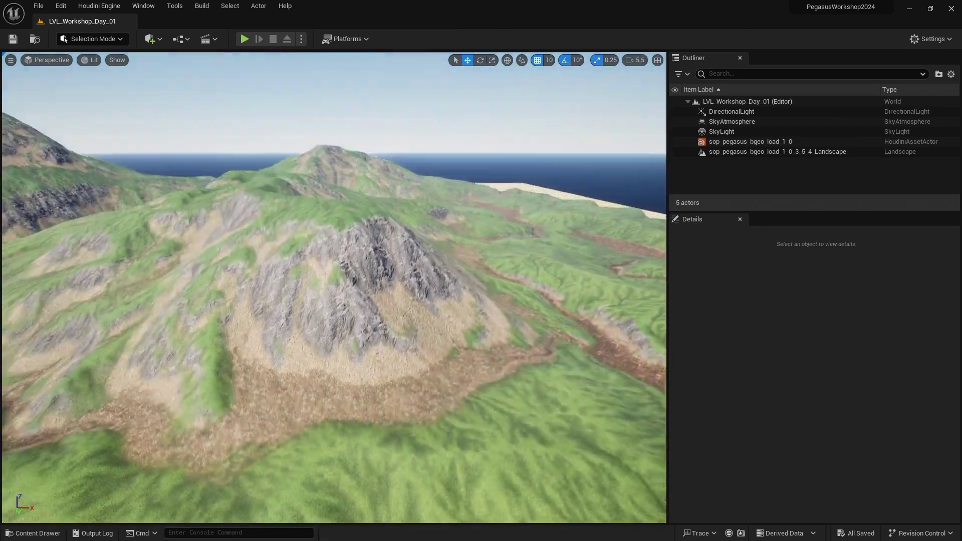
right_click_drag(476, 339, 345, 358)
right_click_drag(401, 332, 182, 403)
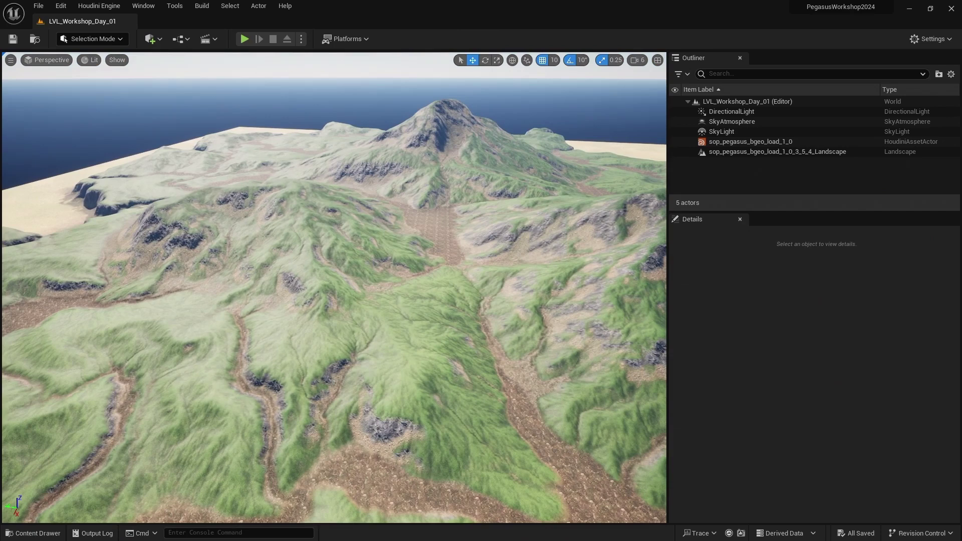
right_click_drag(421, 303, 427, 306)
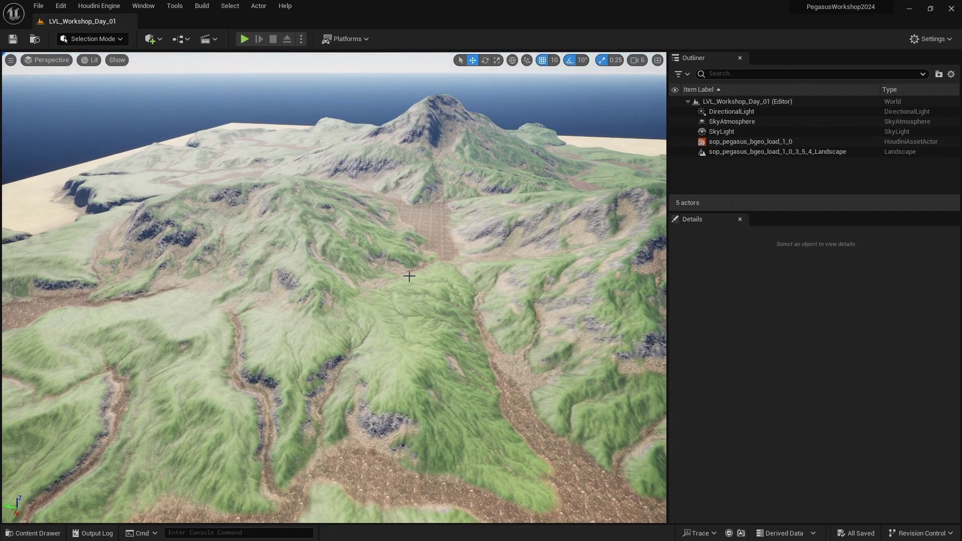
right_click_drag(409, 275, 424, 289)
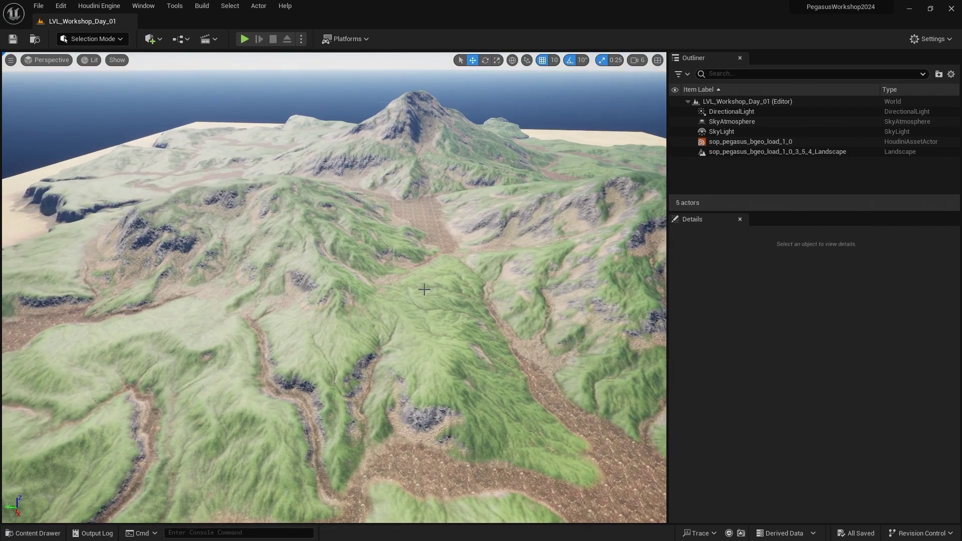
left_click_drag(430, 280, 373, 222)
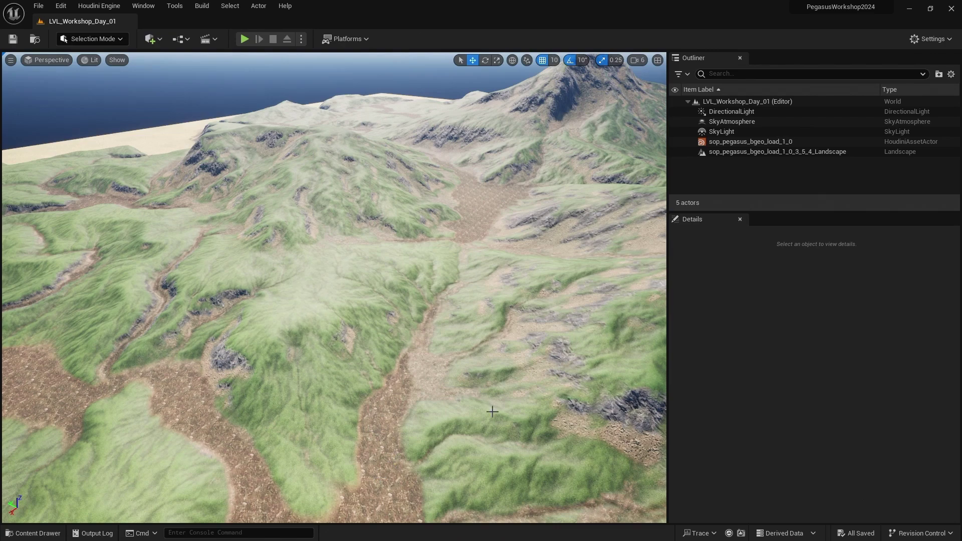
Switch to File Explorer, browse Pegasus_LandscapeColorMap, and look through ProjectFiles_Complete, including the hda folder and Pegasus_LandscapeColorMap_Complete.hip
key("alt+Tab")
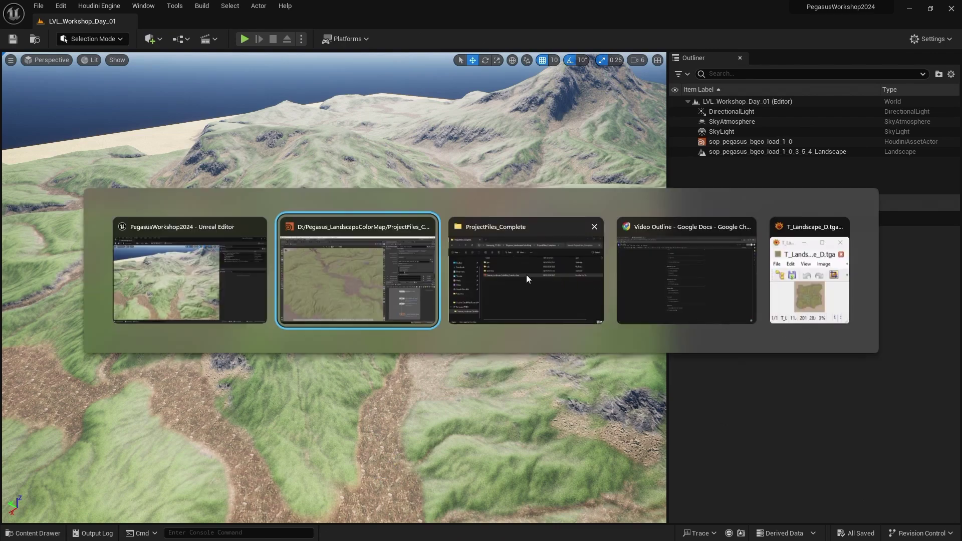
left_click(526, 275)
left_click(486, 147)
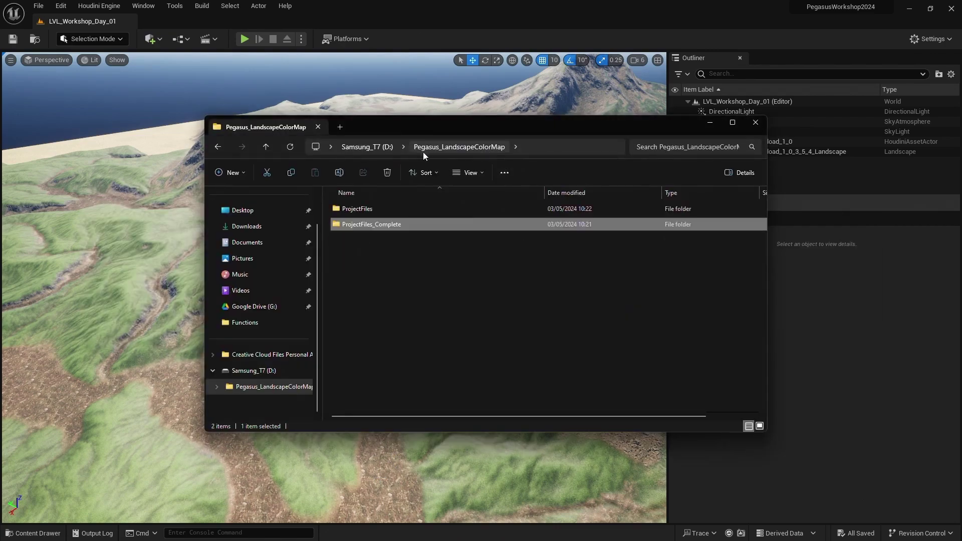
left_click(385, 148)
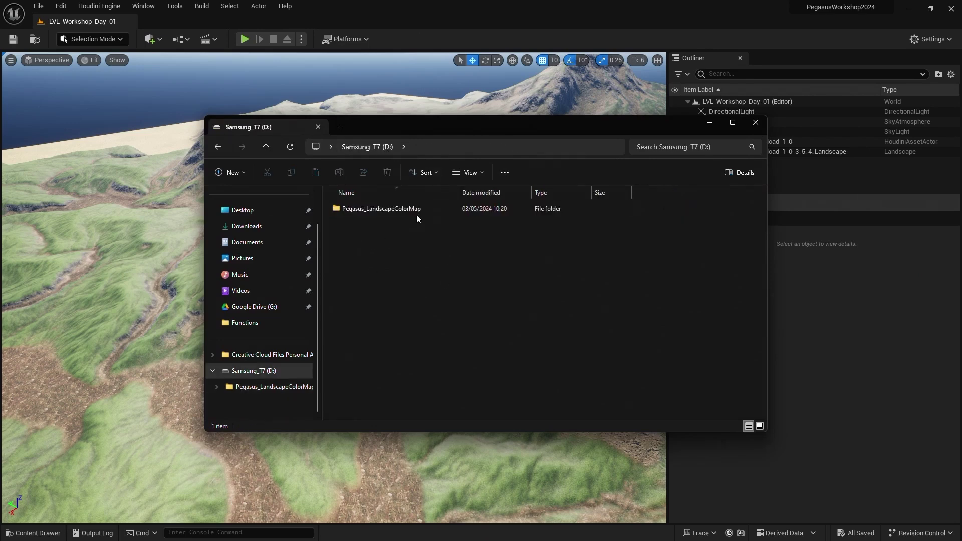
double_click(394, 210)
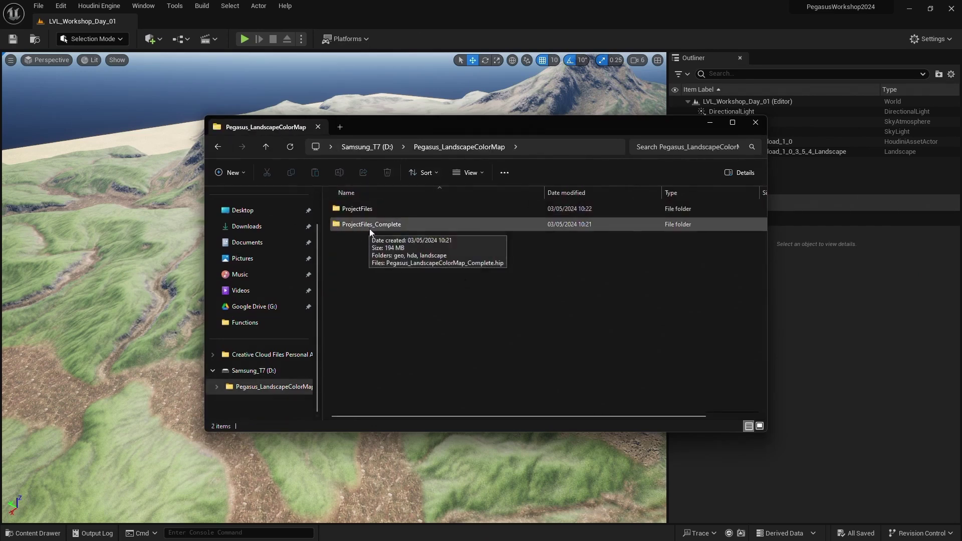
double_click(375, 226)
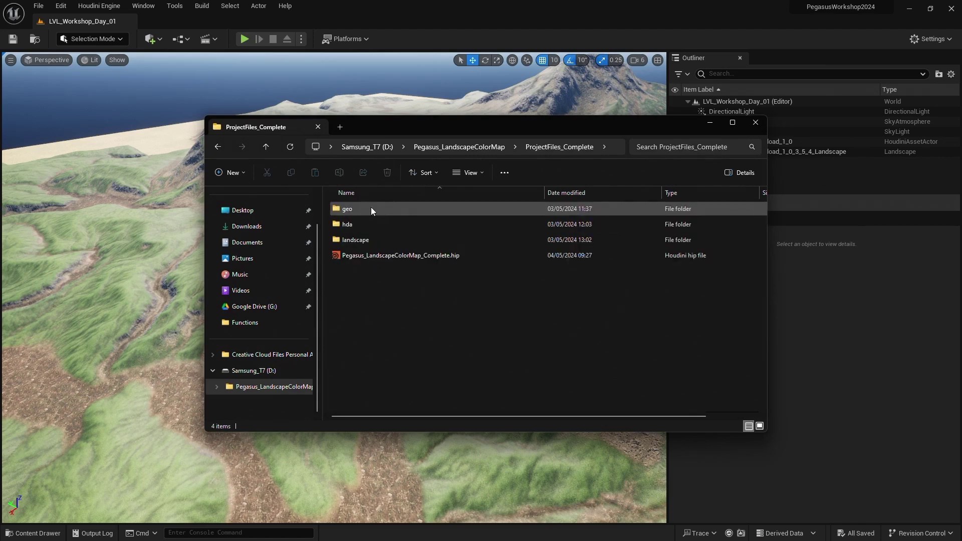
left_click(387, 254)
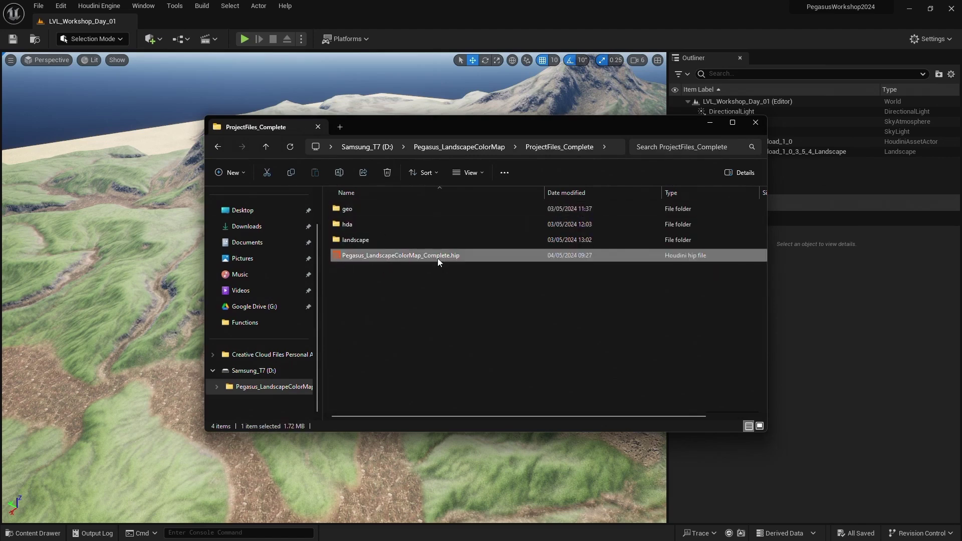
left_click(355, 222)
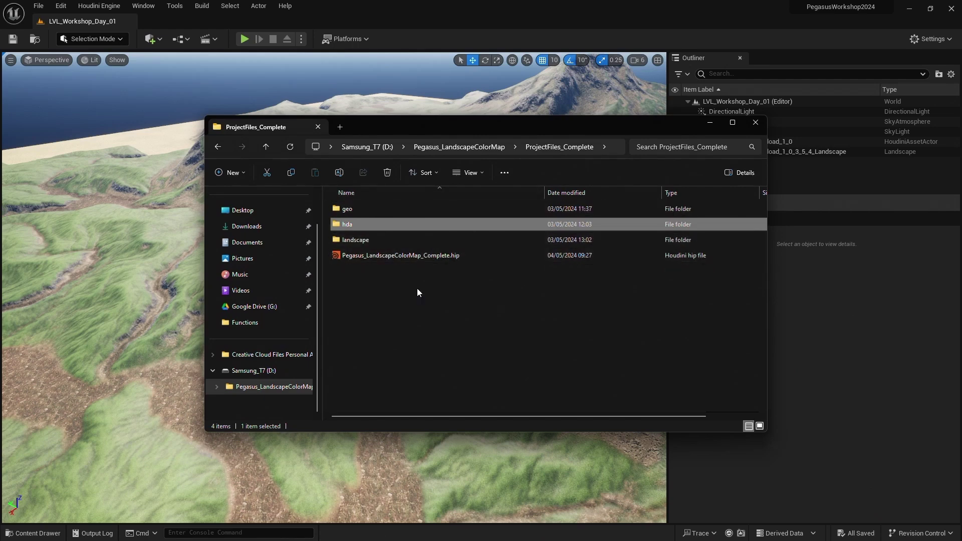
left_click(449, 256)
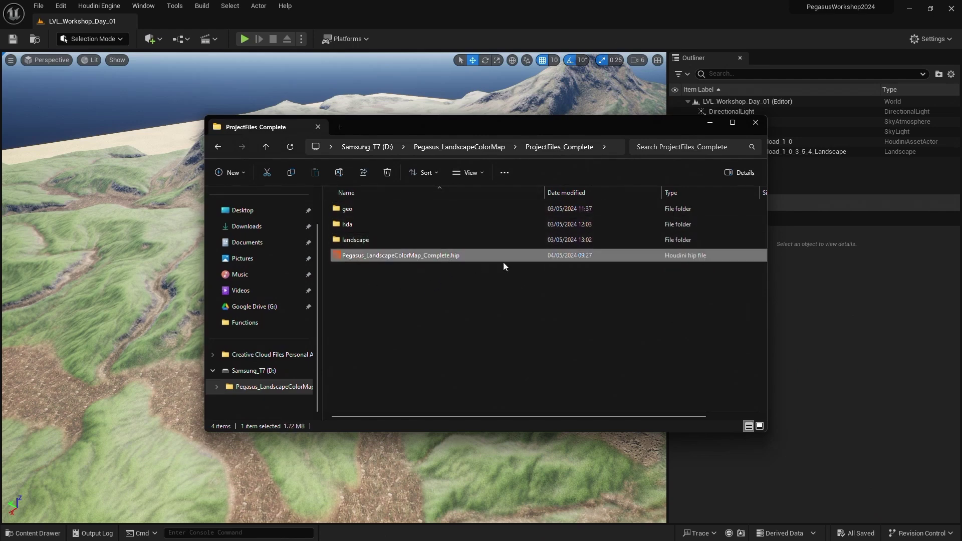
Return to Houdini and look over the overall layout of the completed colormap network
key("alt+Tab")
left_click(576, 268)
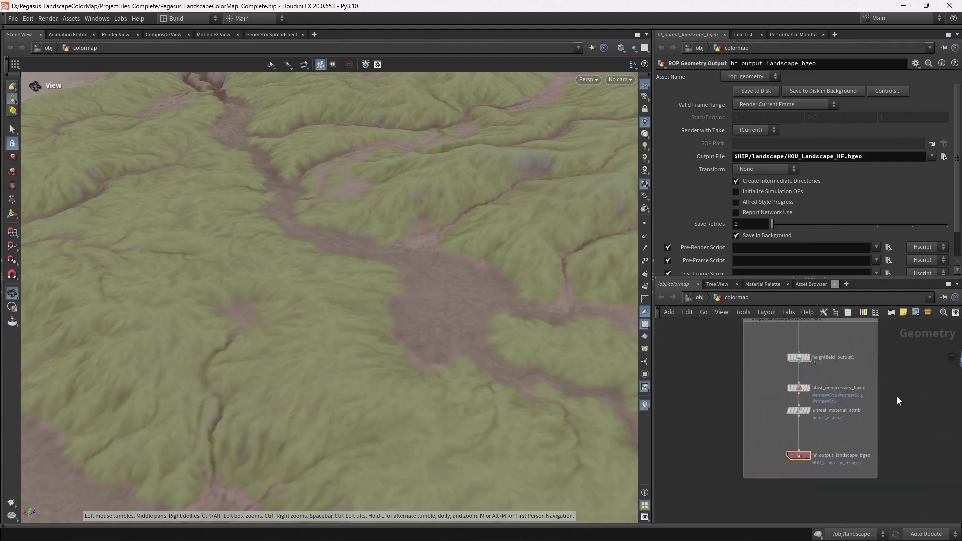
scroll(864, 413, "down", 2)
middle_click_drag(865, 412, 851, 429)
scroll(868, 391, "down", 2)
middle_click_drag(867, 391, 831, 461)
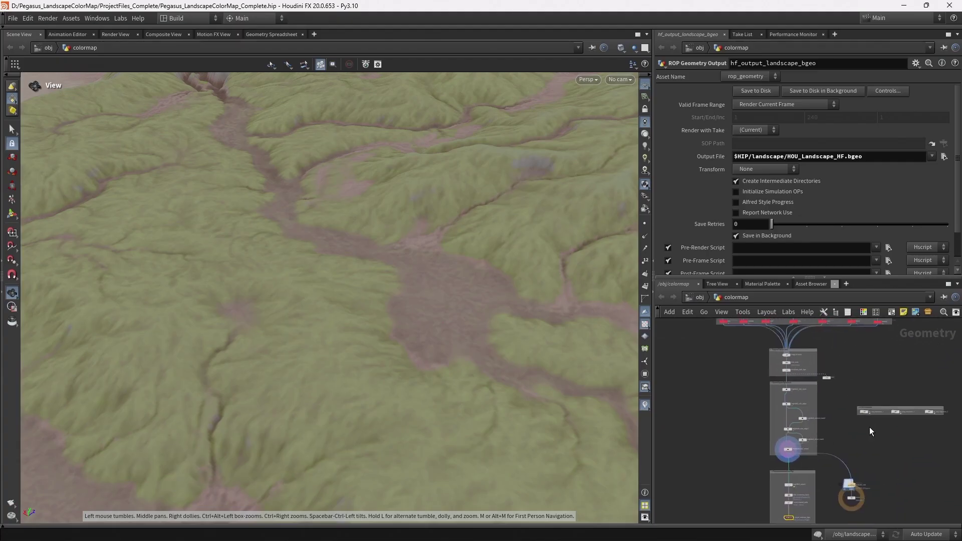
Switch back to File Explorer and open the ProjectFiles folder in Pegasus_LandscapeColorMap
key("alt+Tab")
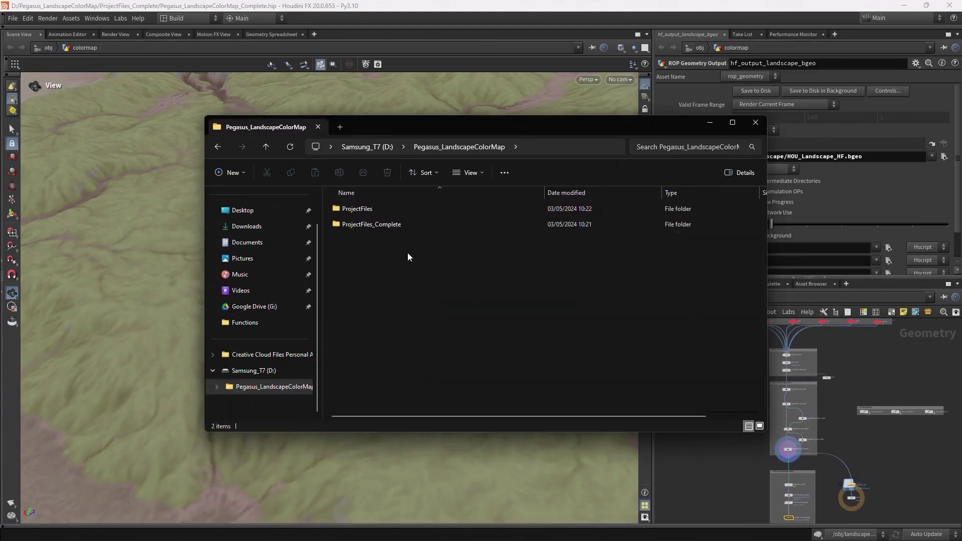
double_click(377, 210)
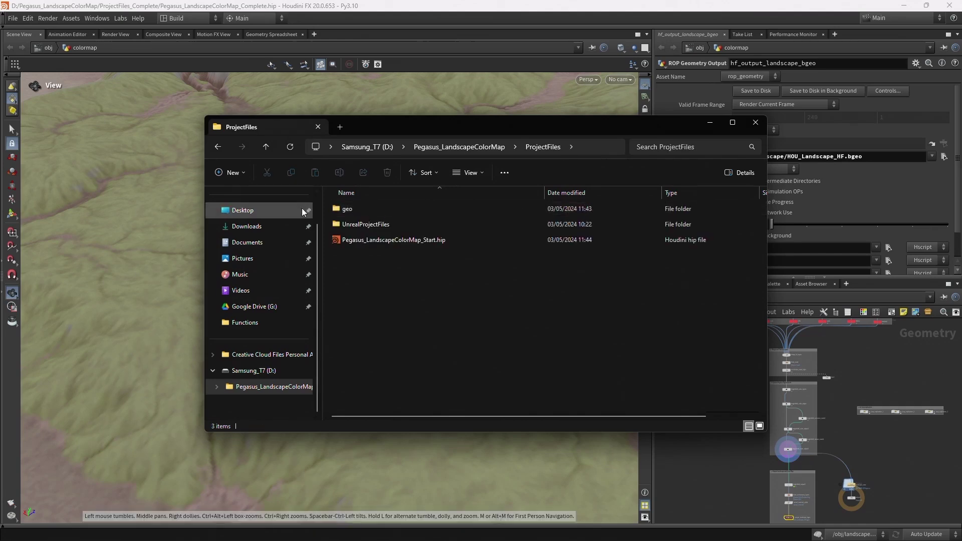
Select Pegasus_LandscapeColorMap_Start.hip, then return to Houdini and display the input landscape from the object_merge node above the mask branches
left_click(431, 240)
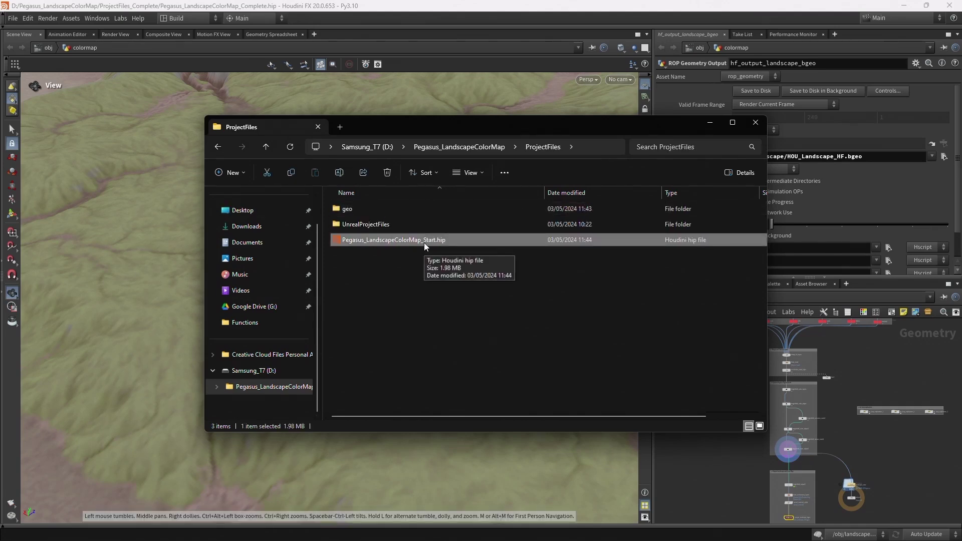
left_click(714, 472)
middle_click_drag(743, 409, 743, 517)
scroll(804, 369, "up", 4)
left_click(790, 363)
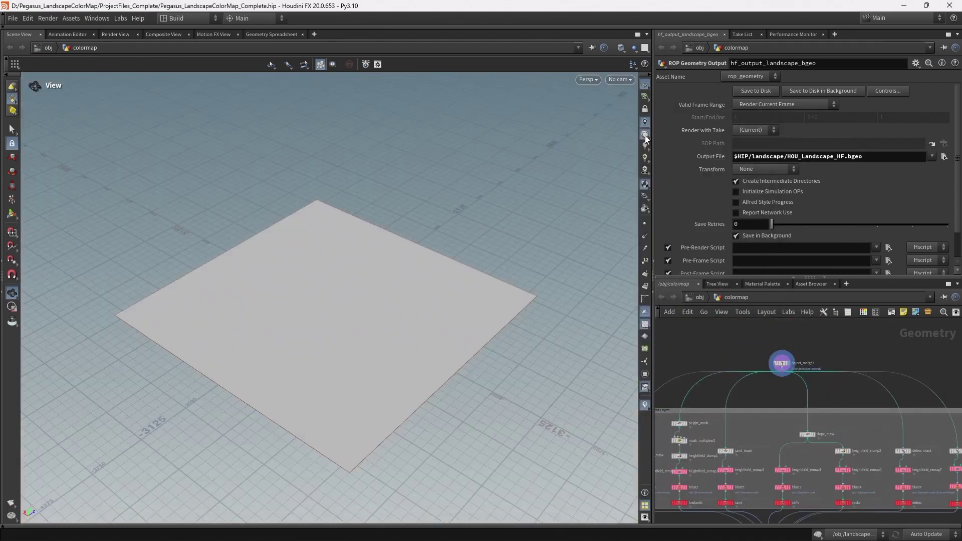
Switch the viewport to headlight-only lighting and examine the uncolored terrain's relief up close
left_click(645, 136)
left_click_drag(361, 306, 384, 282)
scroll(326, 329, "up", 3)
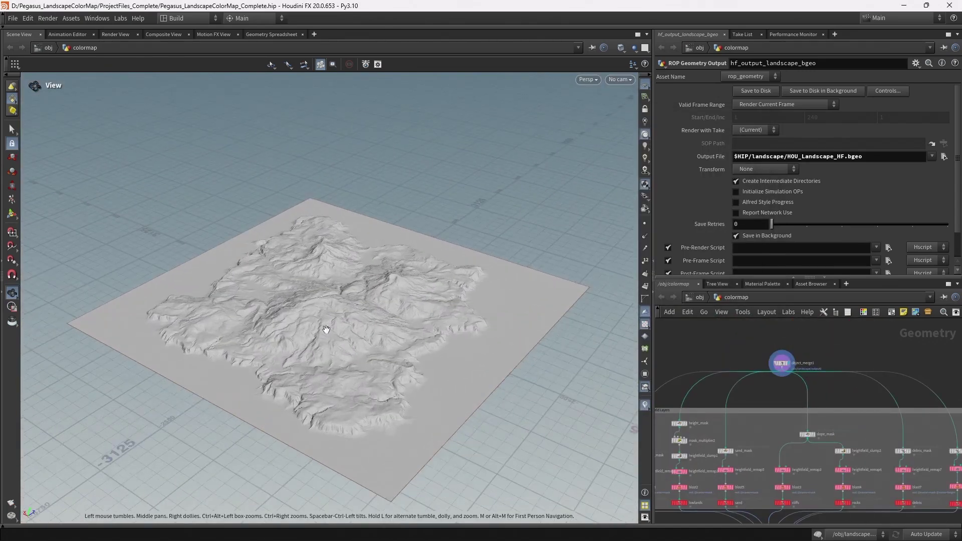
middle_click_drag(372, 351, 384, 349)
scroll(381, 335, "up", 1)
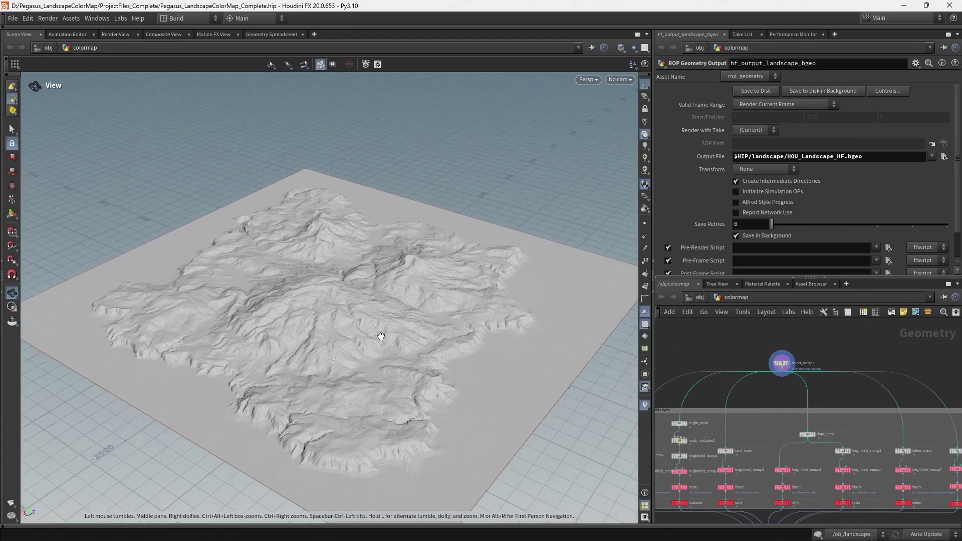
Switch to File Explorer and look through UnrealProjectFiles/Content/Pegasus/Materials, including its Functions folder
key("alt+Tab")
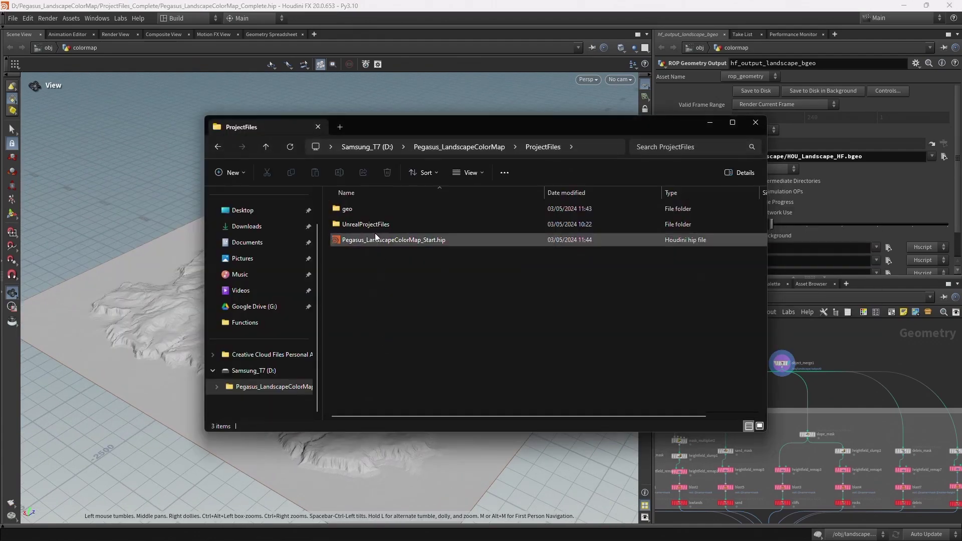
double_click(374, 224)
double_click(372, 212)
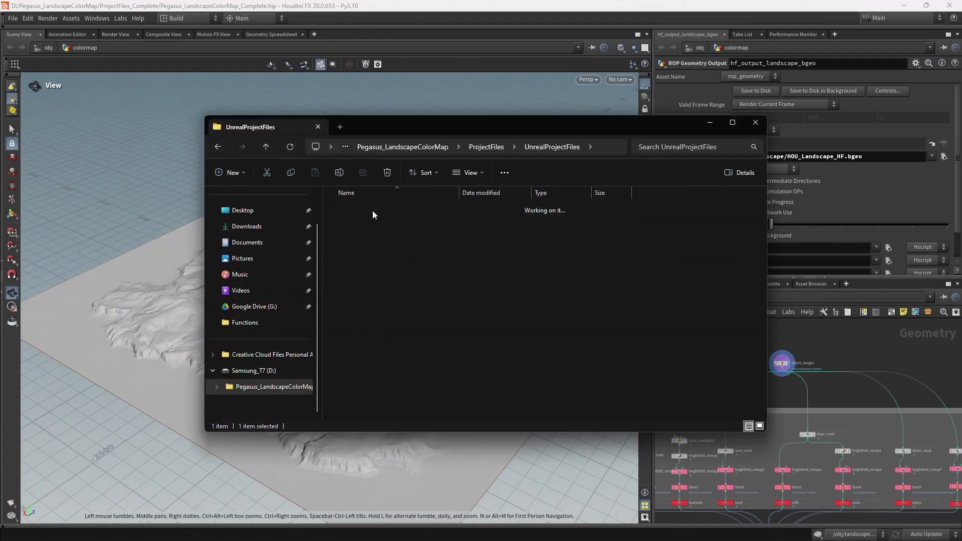
double_click(399, 205)
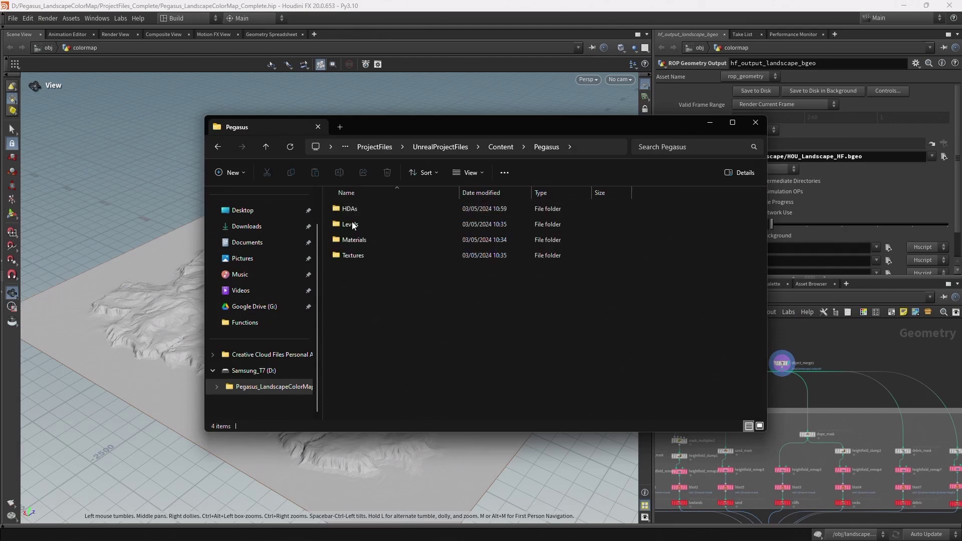
double_click(361, 239)
double_click(361, 209)
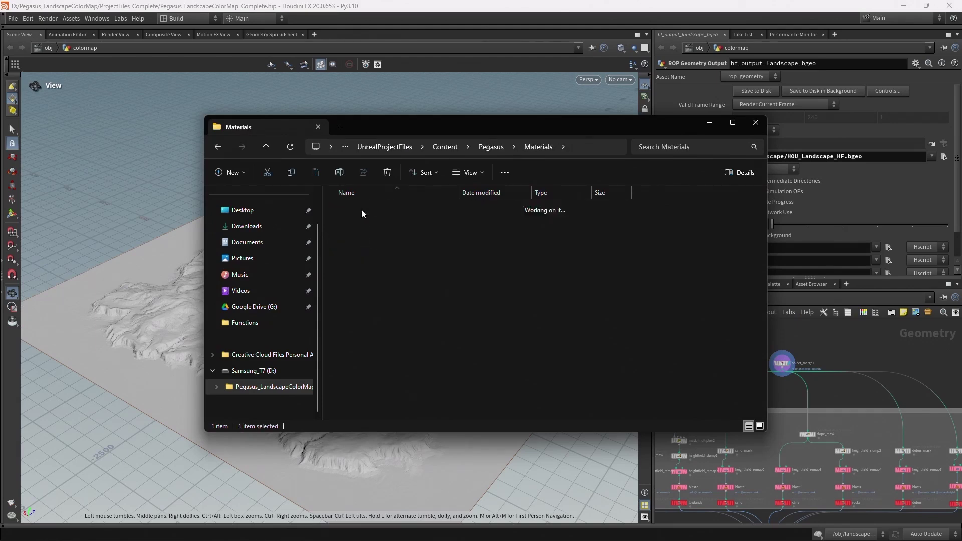
left_click(538, 146)
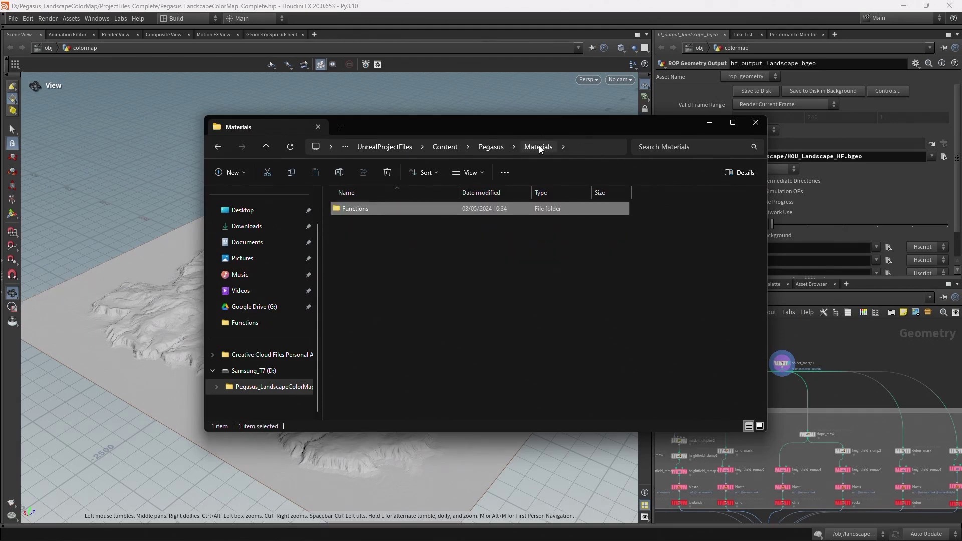
Go back to the Pegasus content folder and look through its Levels and HDAs folders
left_click(490, 146)
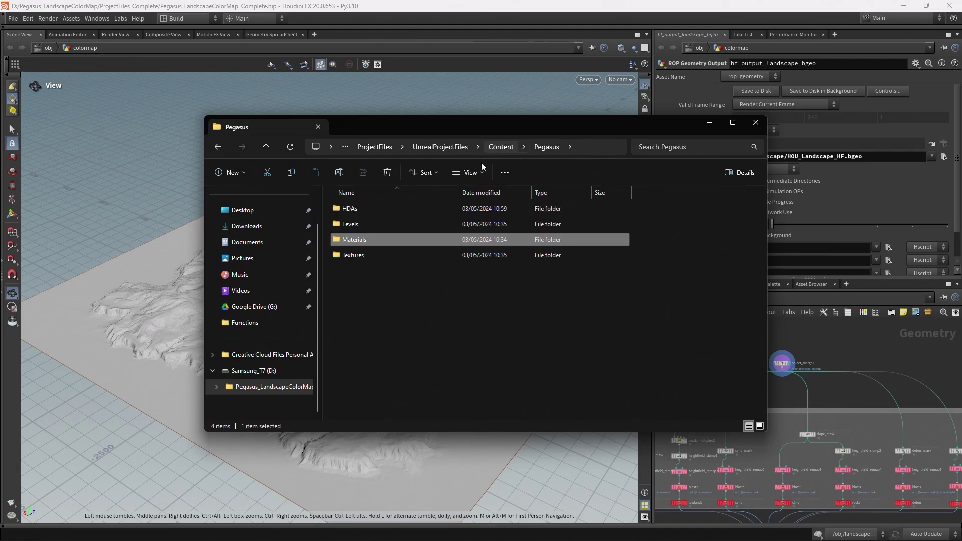
double_click(365, 221)
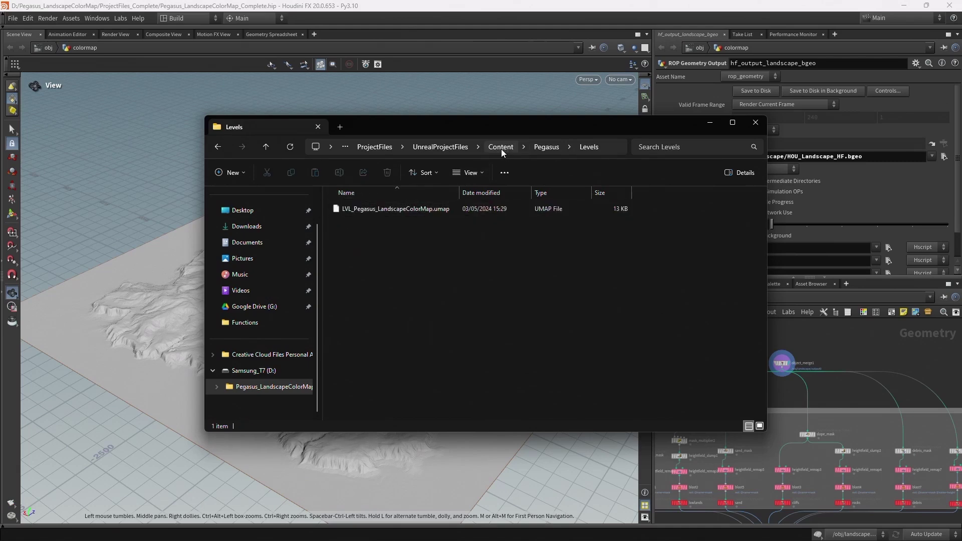
left_click(501, 146)
double_click(374, 209)
left_click(374, 211)
double_click(375, 211)
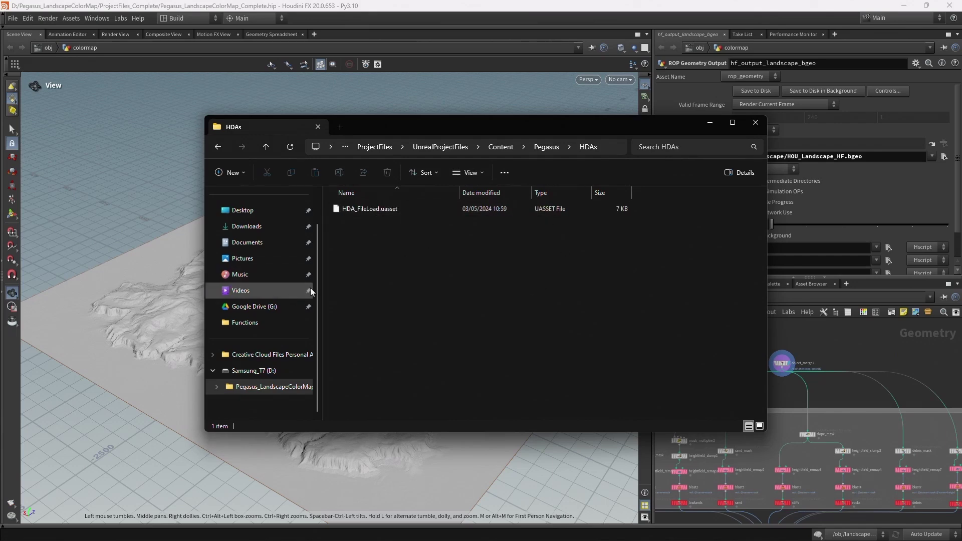
Return to the ProjectFiles folder and select Pegasus_LandscapeColorMap_Start.hip
left_click(545, 146)
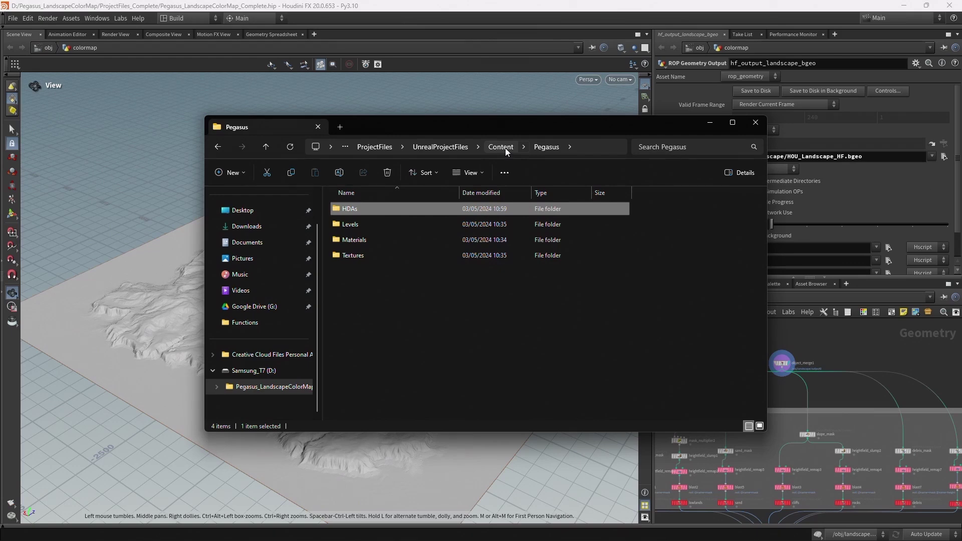
left_click(381, 146)
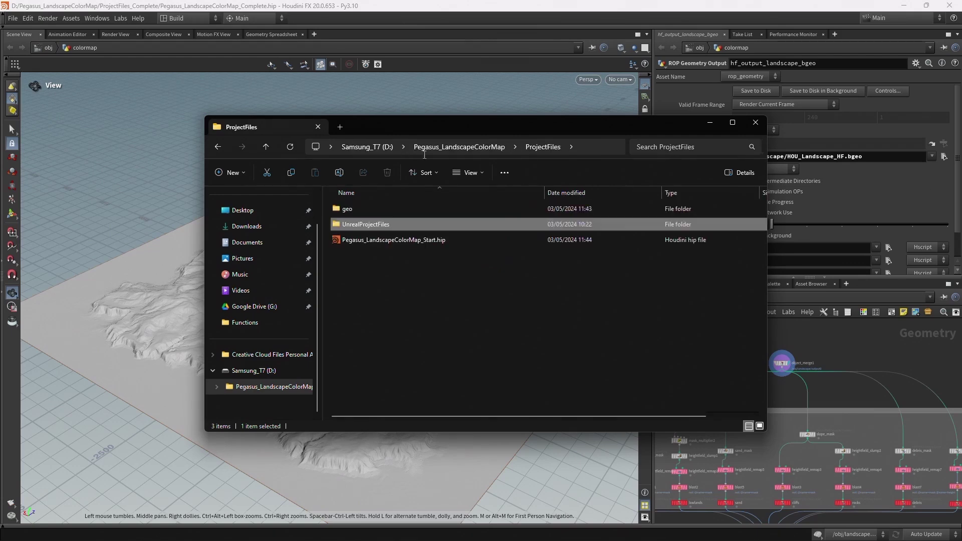
left_click(417, 242)
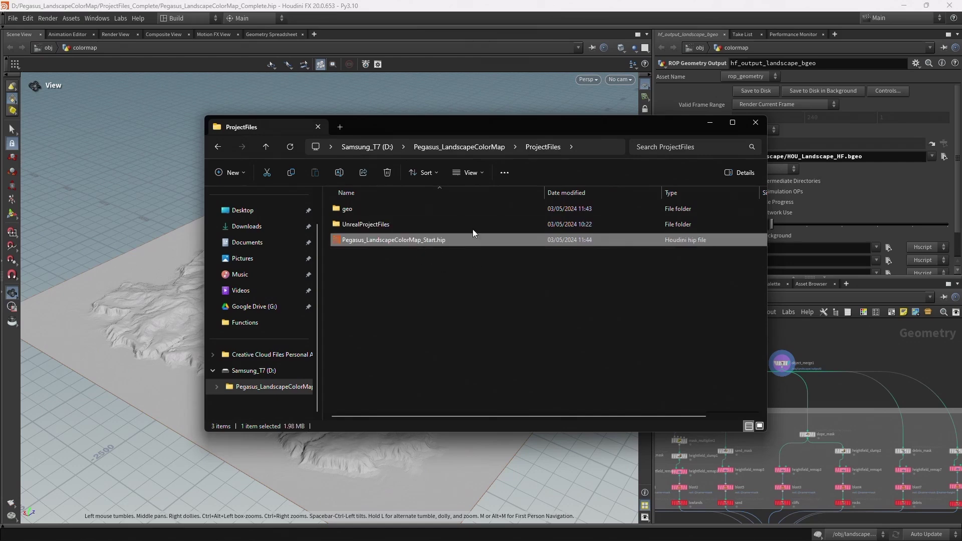